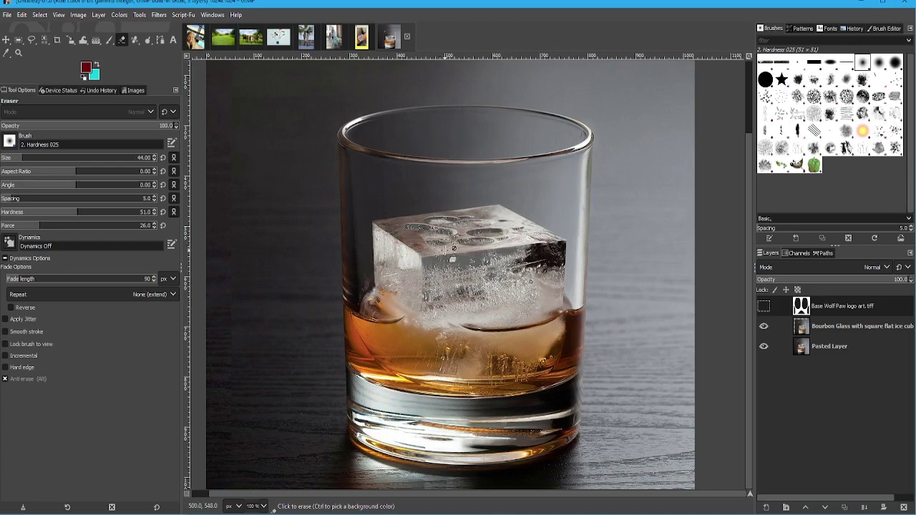
Make the Base Wolf Paw logo layer visible over the bourbon glass image
scroll(453, 249, up, 1)
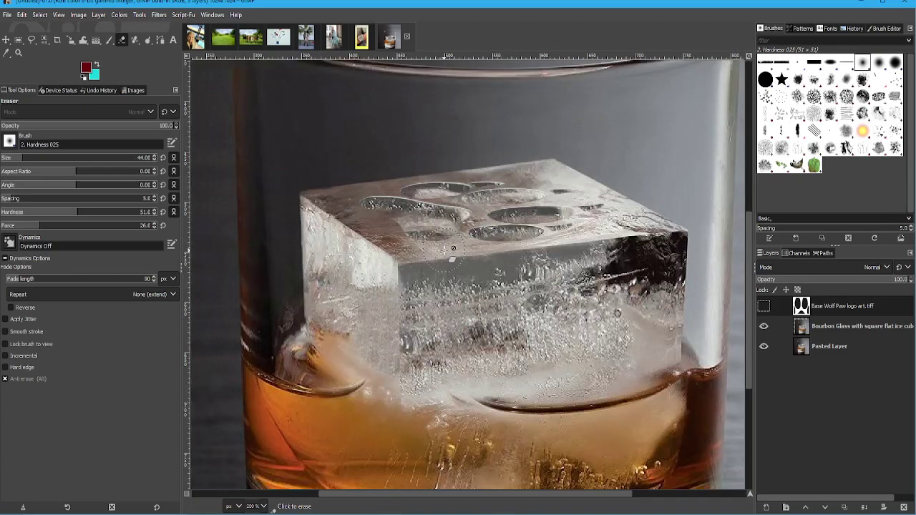
scroll(453, 248, down, 1)
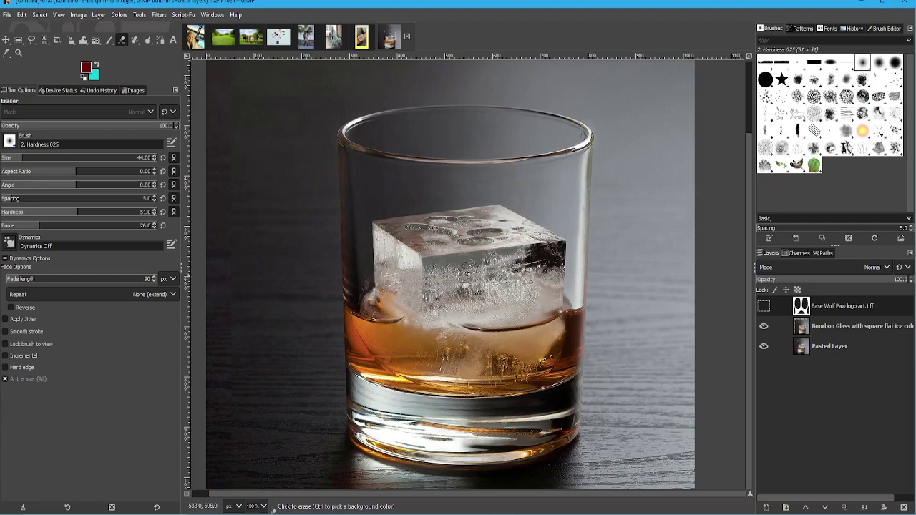
drag(505, 236, 497, 229)
click(764, 306)
key(shift+3)
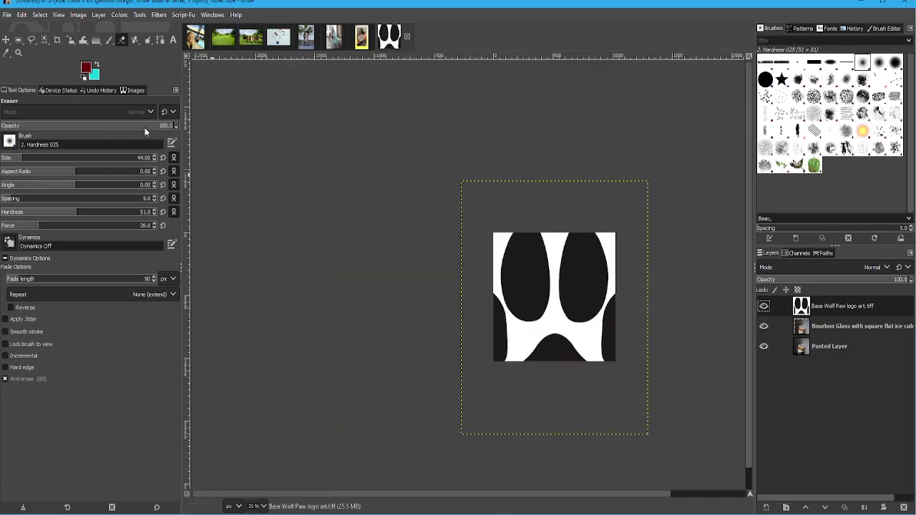
Scale the wolf paw logo layer about its centre to 609 × 784 pixels, keeping its aspect ratio
click(70, 40)
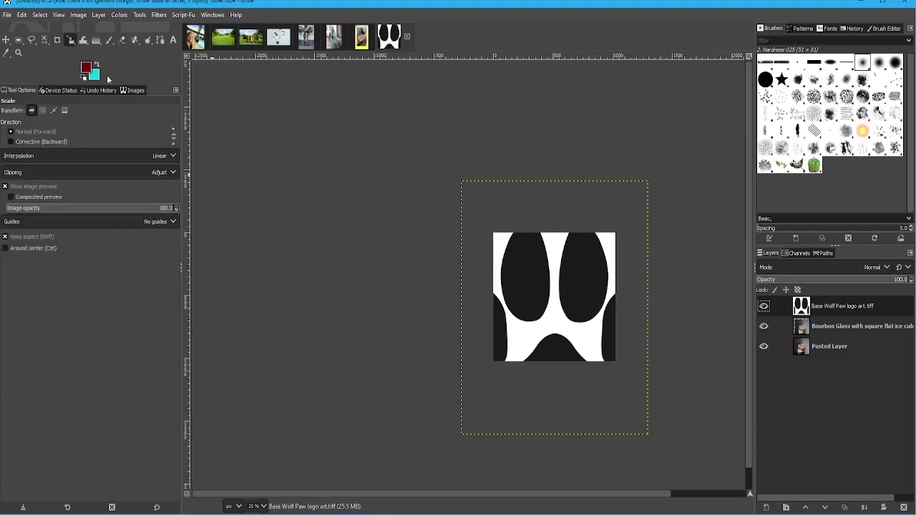
click(638, 367)
drag(639, 366, 608, 344)
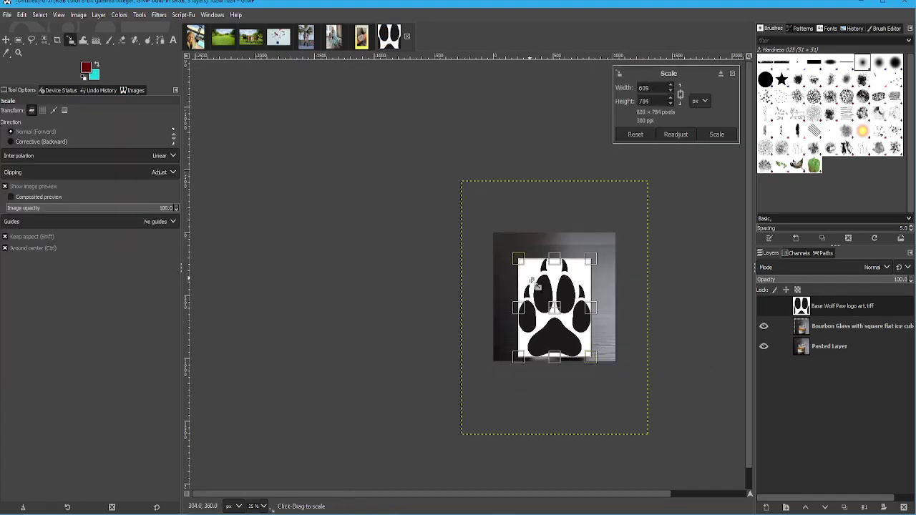
key(Return)
key(1)
key(shift+j)
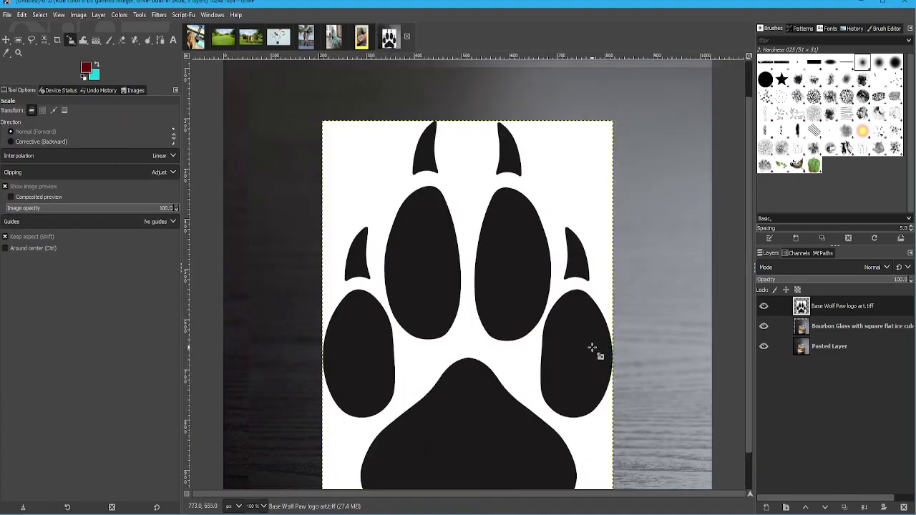
Hide the bourbon glass layer with the finished paw imprint, keeping the paw logo visible over the Pasted Layer
click(764, 306)
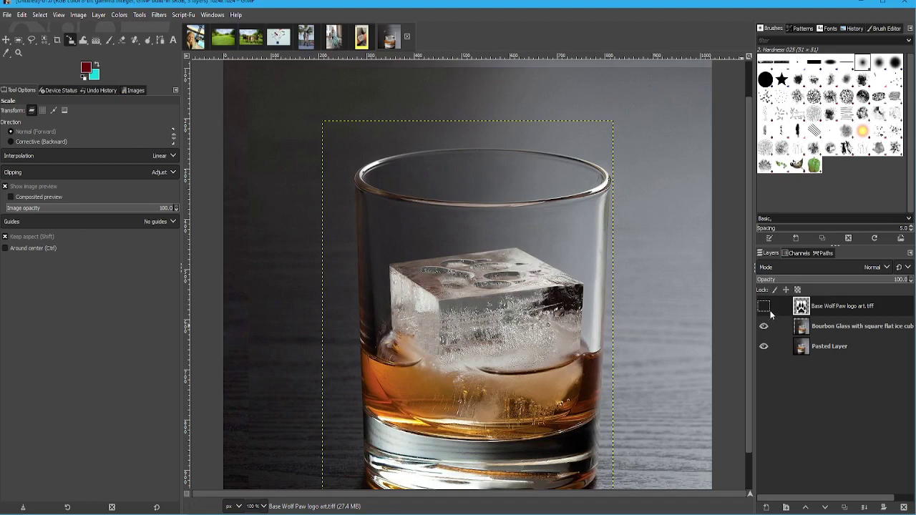
scroll(637, 332, down, 3)
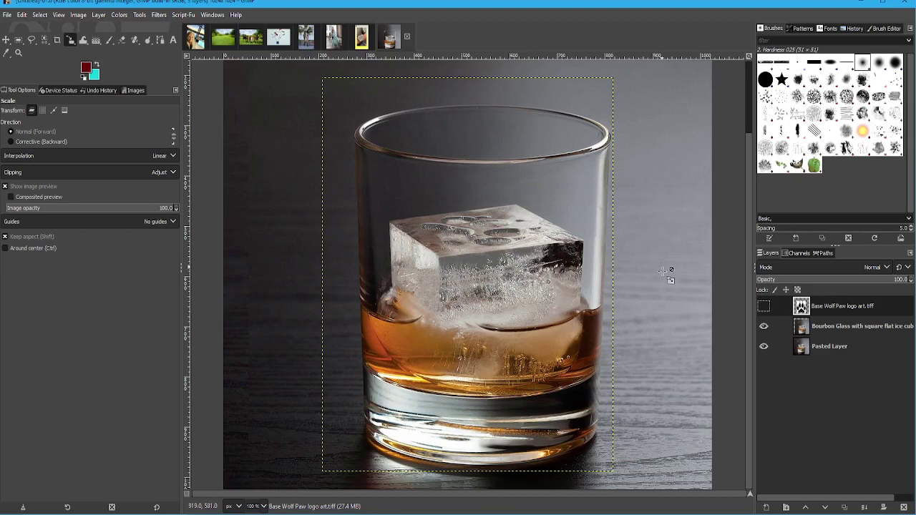
click(763, 326)
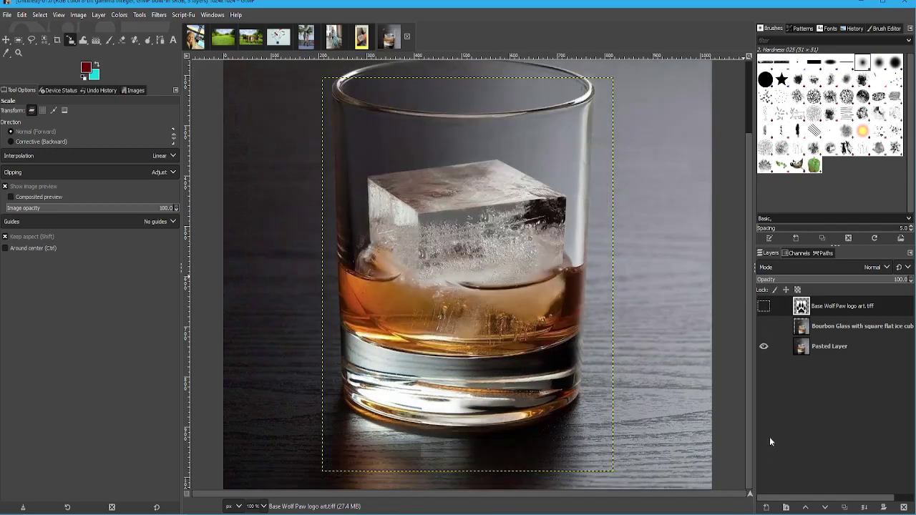
scroll(627, 349, down, 3)
click(764, 307)
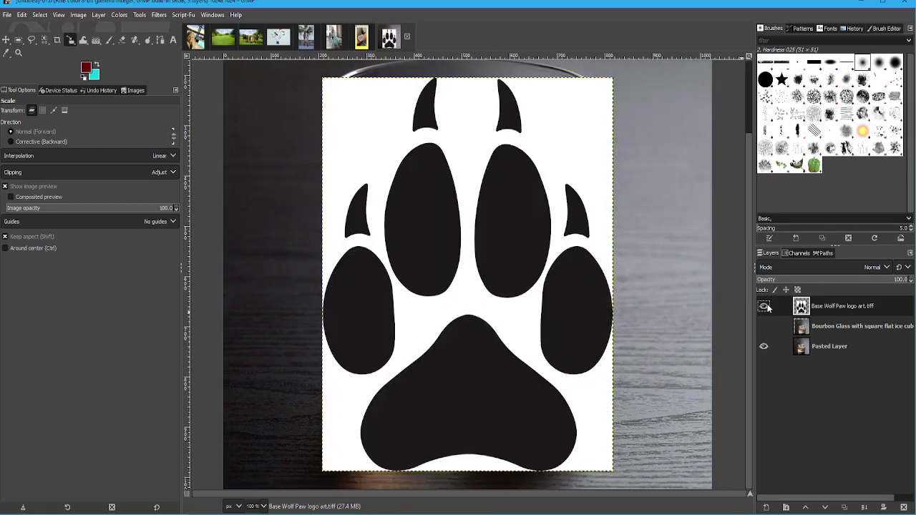
scroll(573, 319, down, 2)
scroll(573, 319, up, 2)
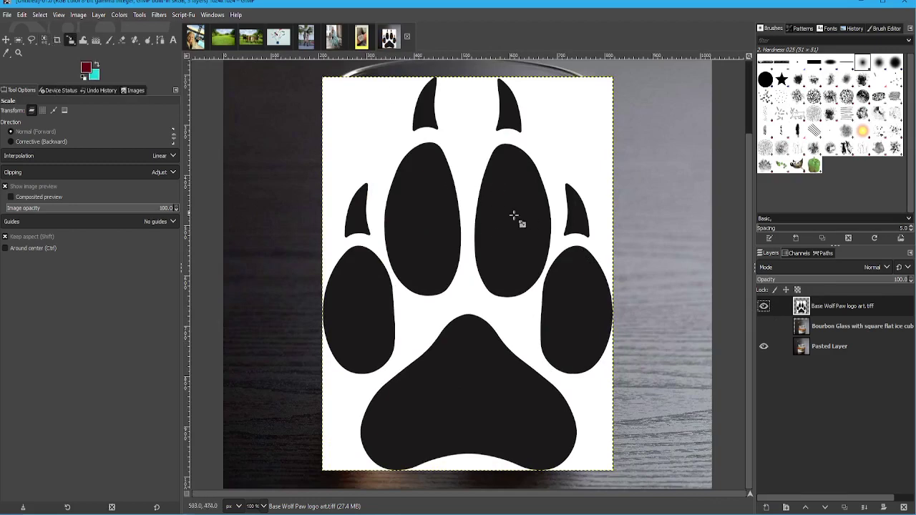
Select the paw logo's white background by colour, delete it and clear the selection
click(80, 15)
click(84, 16)
click(44, 40)
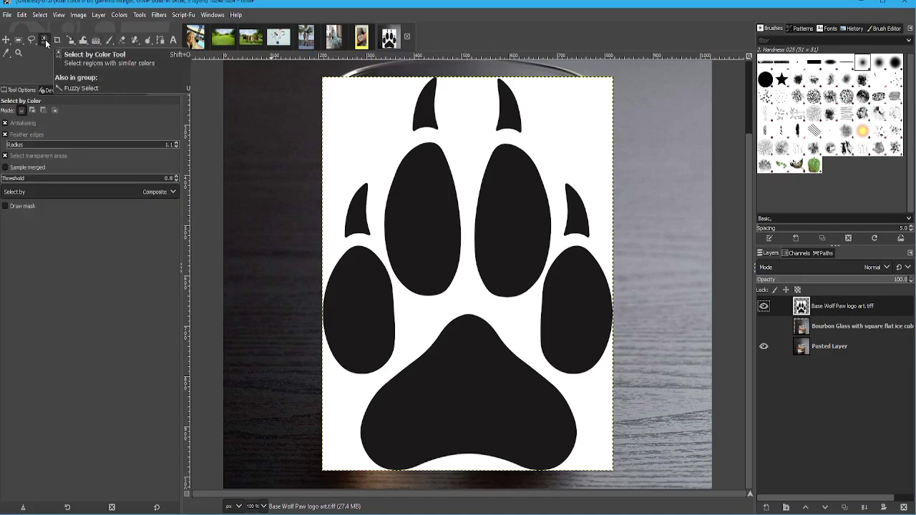
mouse_move(378, 133)
mouse_down()
mouse_move(378, 144)
mouse_move(379, 132)
mouse_up()
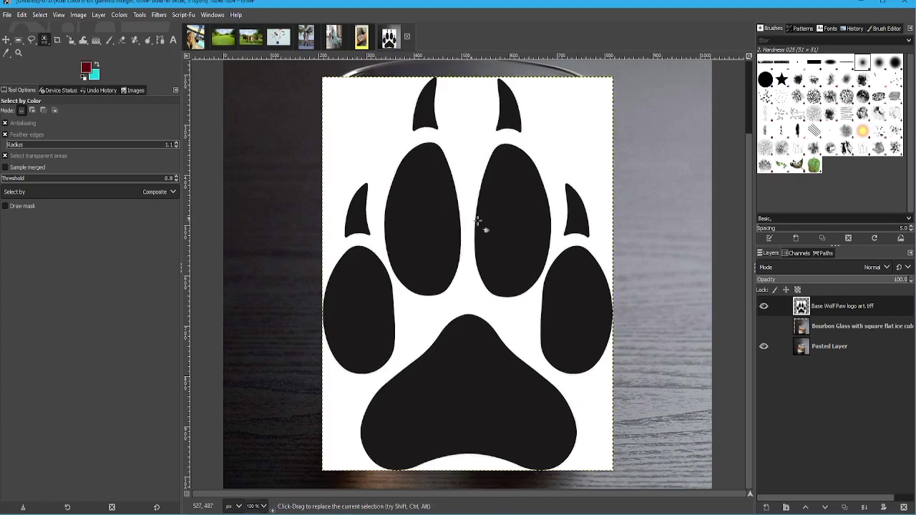
key(Delete)
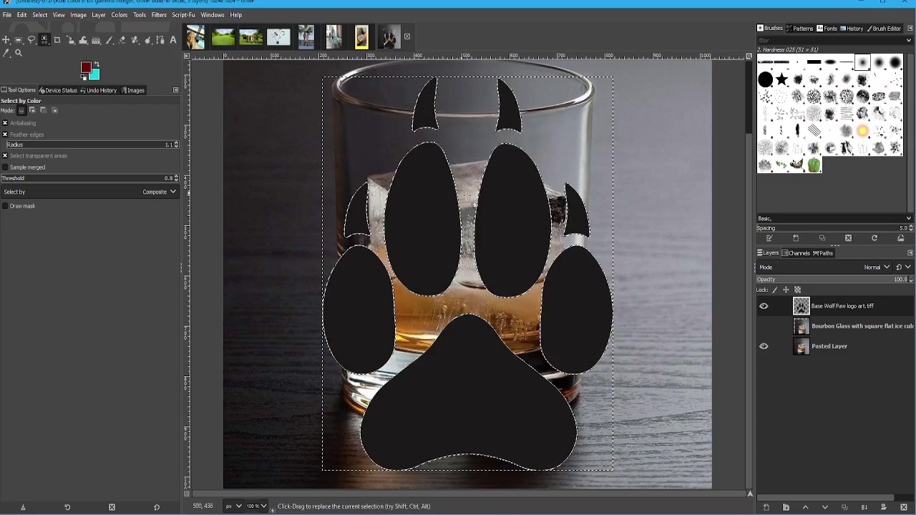
key(ctrl)
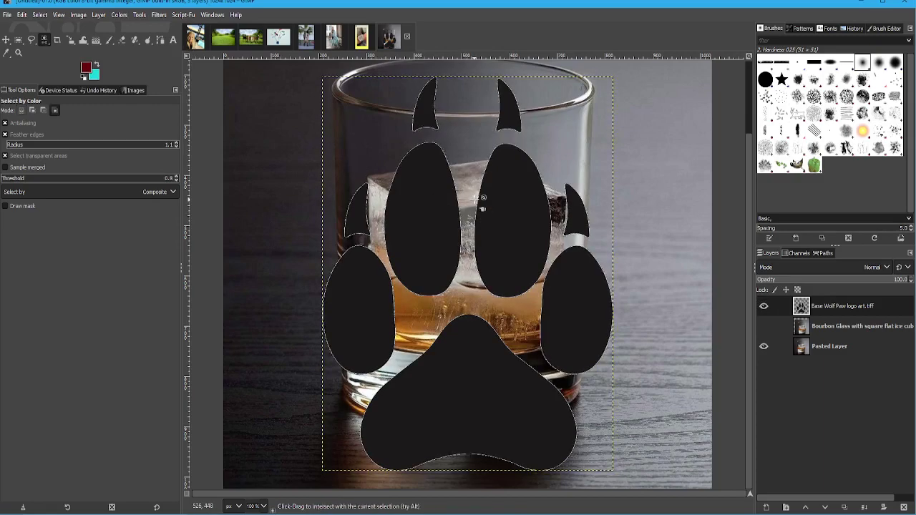
scroll(454, 329, up, 4)
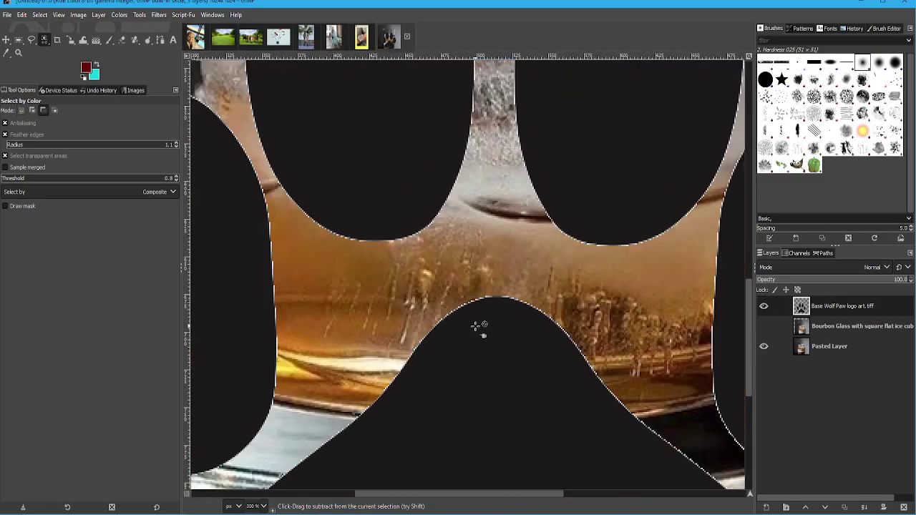
scroll(477, 327, down, 5)
scroll(476, 327, up, 2)
scroll(498, 344, down, 2)
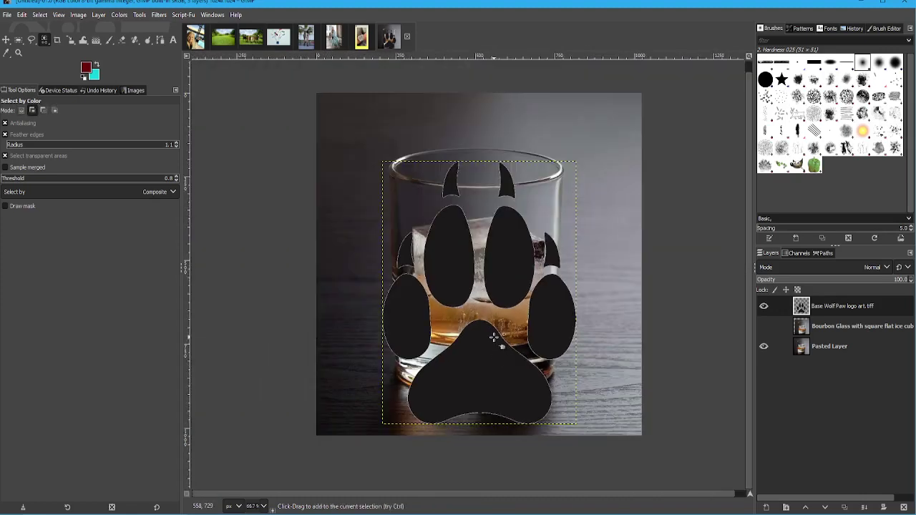
scroll(498, 344, right, 1)
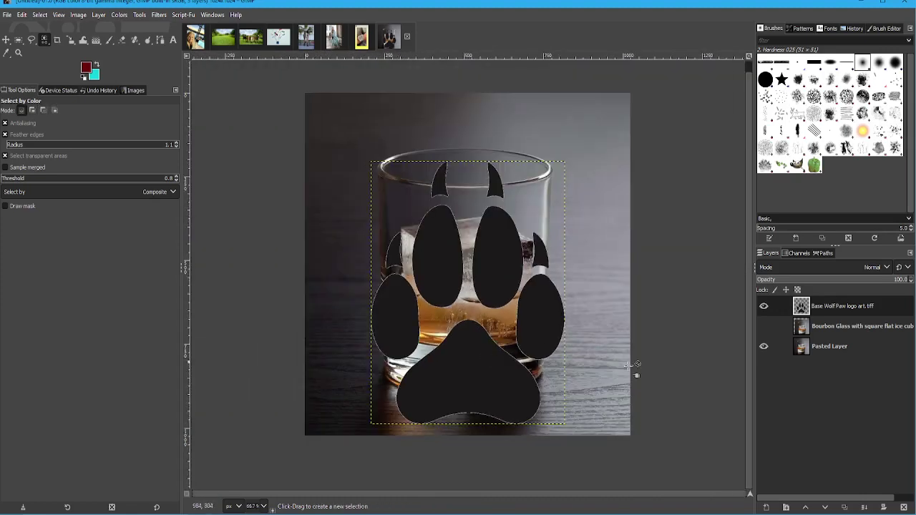
right_click(45, 41)
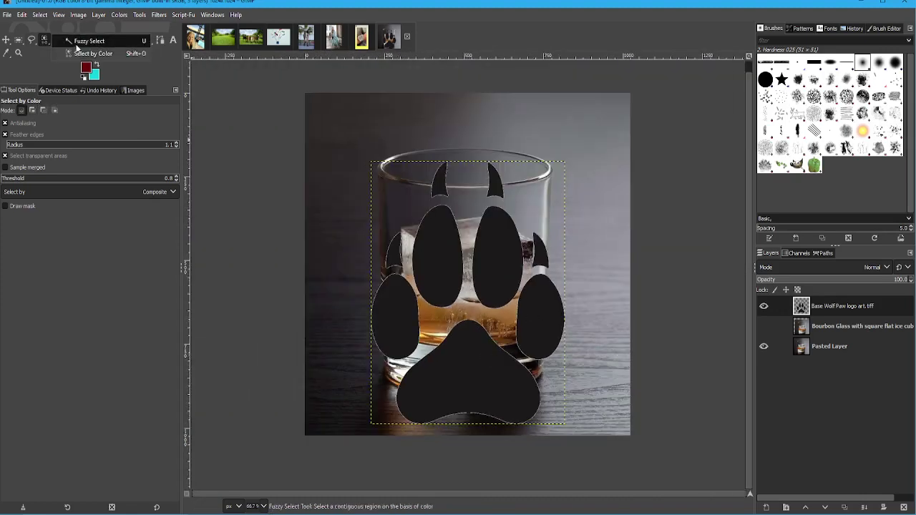
click(126, 65)
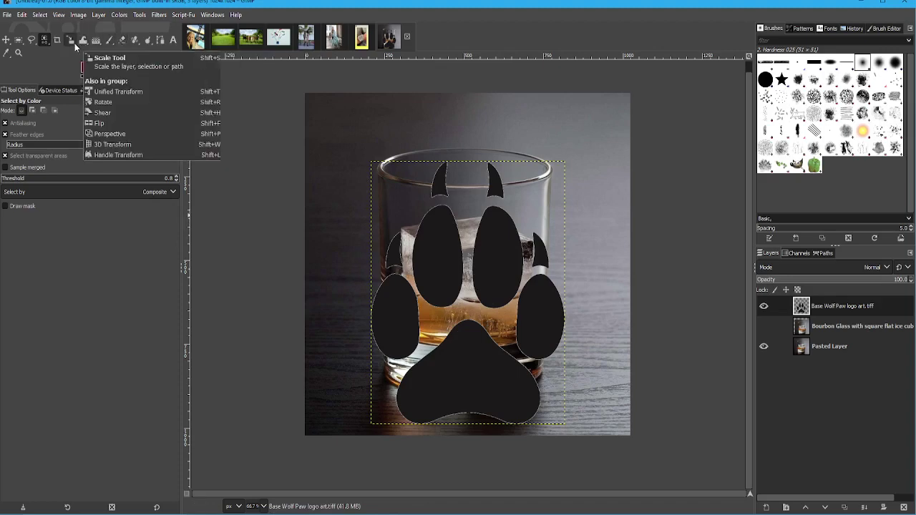
Distort the paw logo with the Perspective tool so its corners match the ice cube's top face
drag(74, 42, 120, 108)
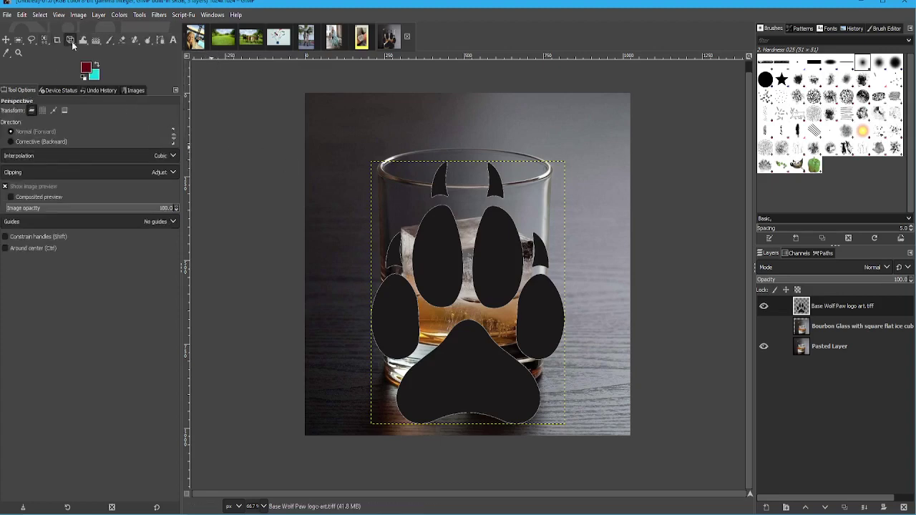
drag(391, 381, 504, 215)
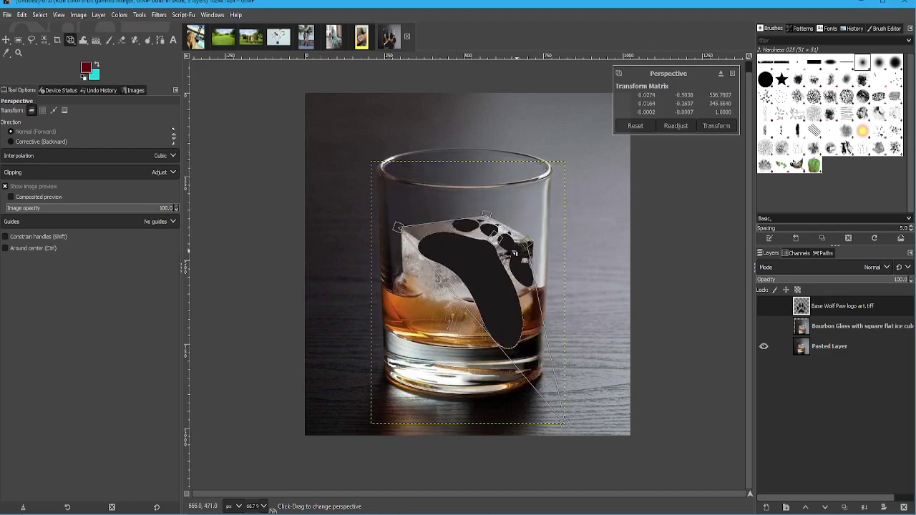
drag(514, 254, 437, 253)
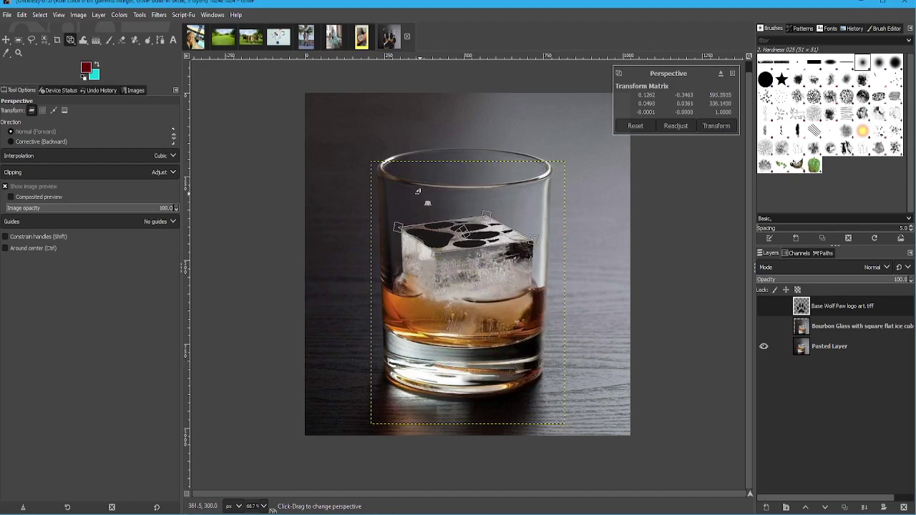
drag(418, 191, 417, 191)
scroll(455, 225, up, 2)
key(Return)
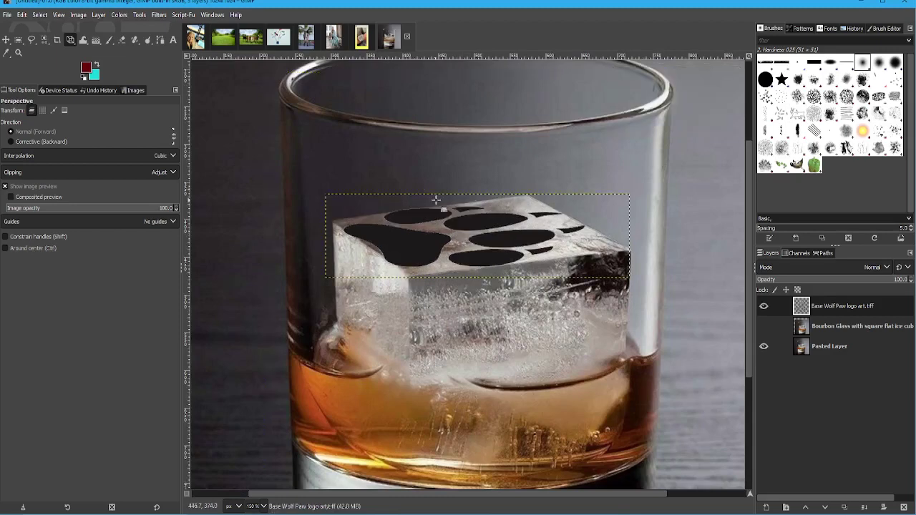
Scale the paw logo about its centre to 354 pixels wide so it sits inside the cube's top face
drag(77, 43, 112, 78)
drag(71, 42, 89, 62)
drag(382, 331, 377, 288)
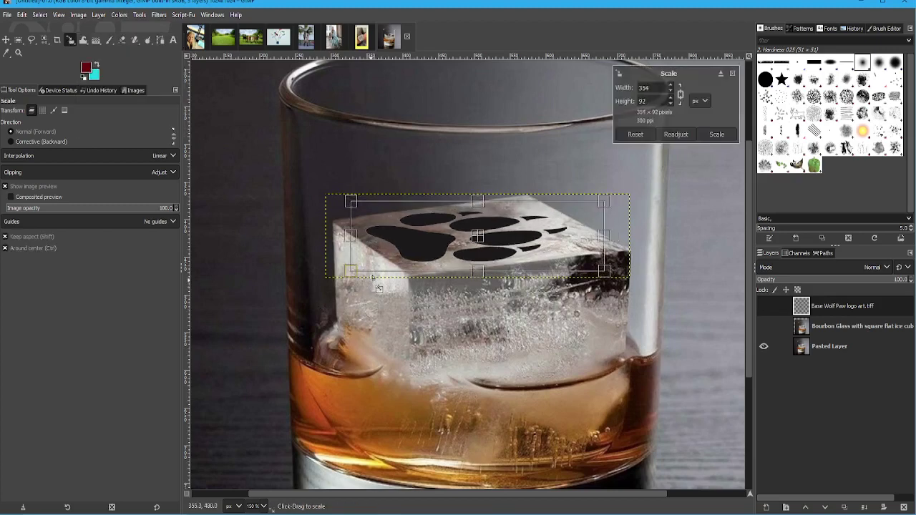
key(Return)
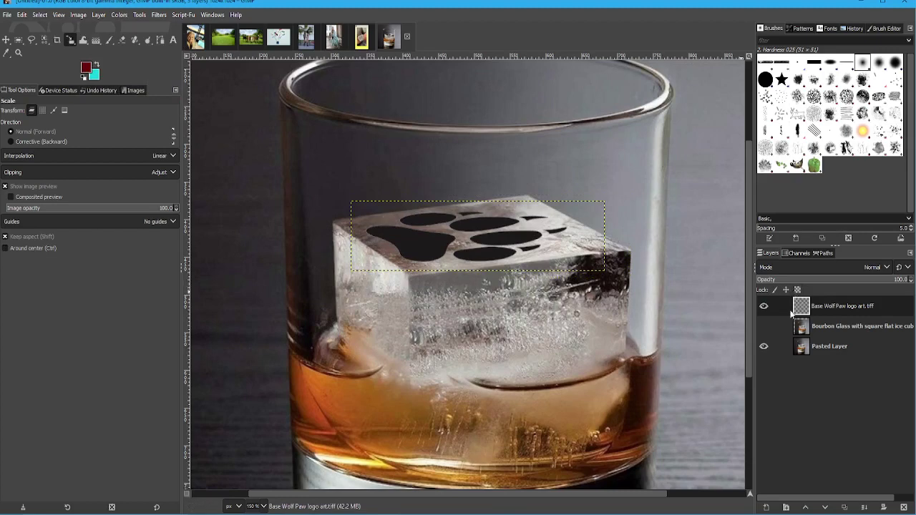
click(828, 327)
click(823, 346)
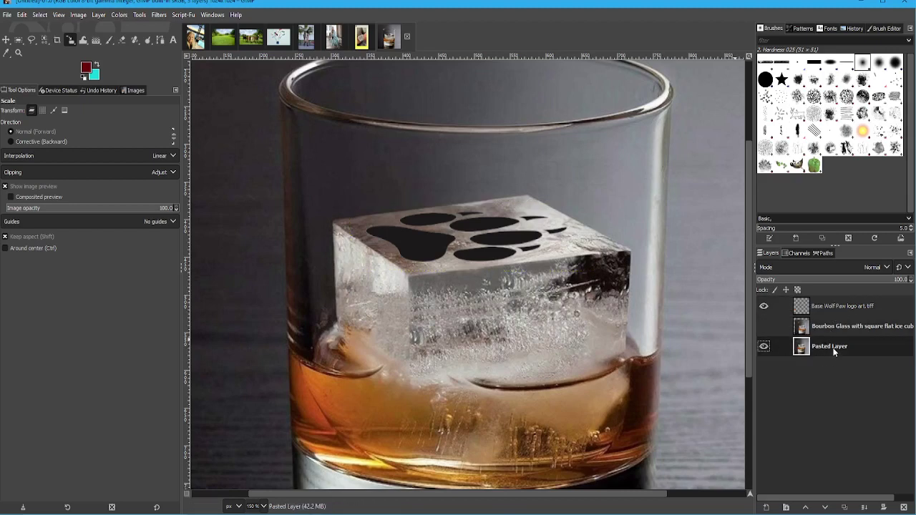
right_click(835, 347)
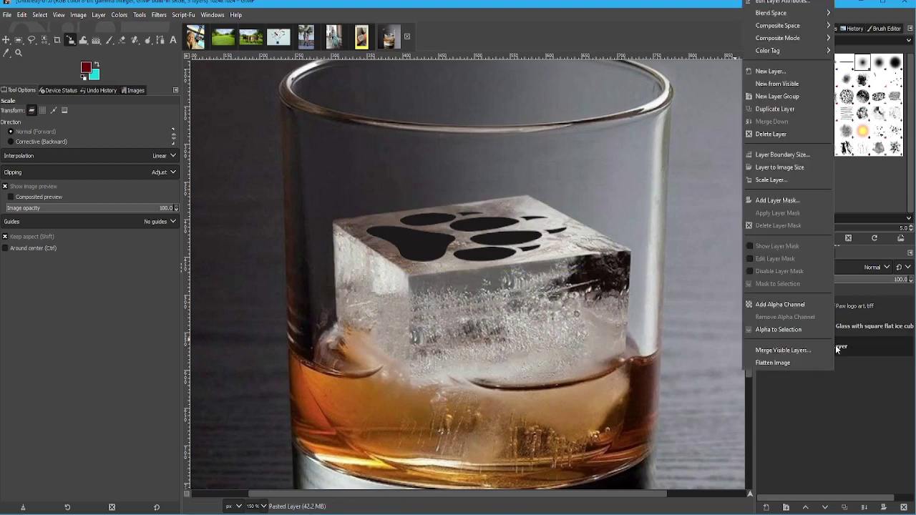
click(882, 352)
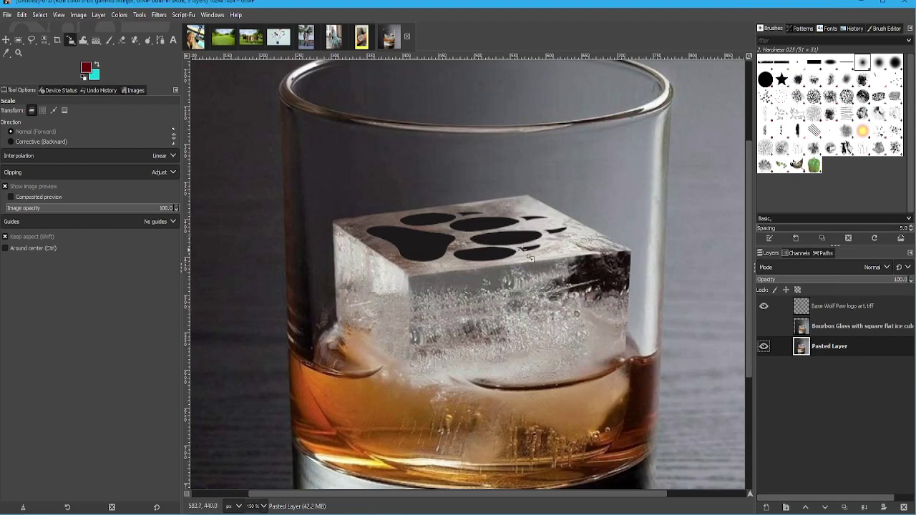
Create a selection from the paw logo layer's alpha and hide that layer
right_click(837, 303)
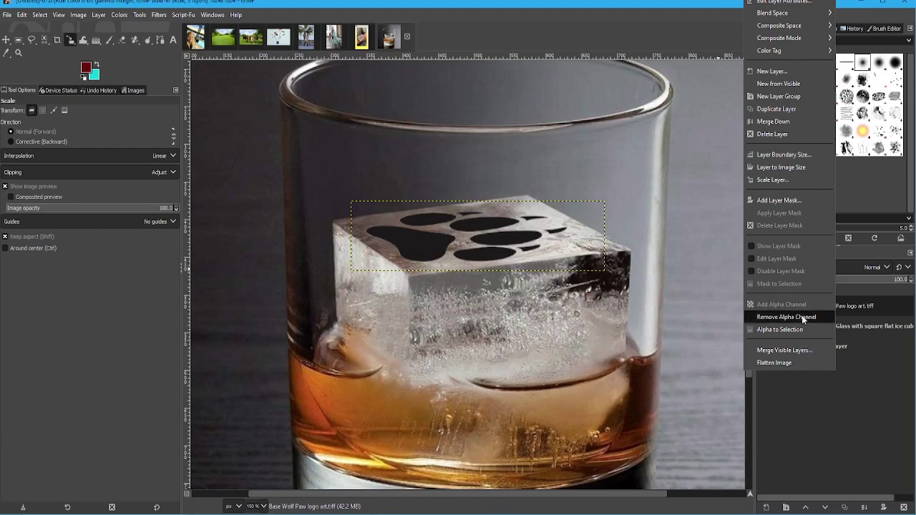
click(786, 329)
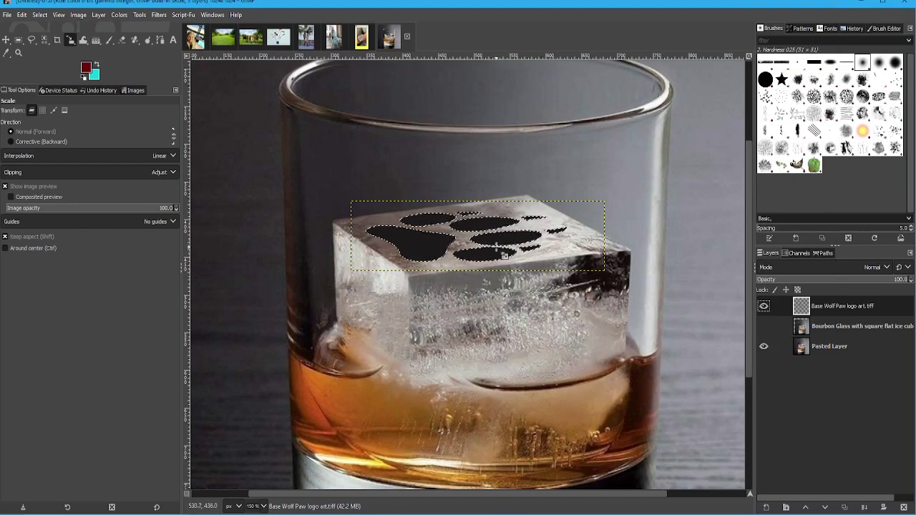
click(765, 307)
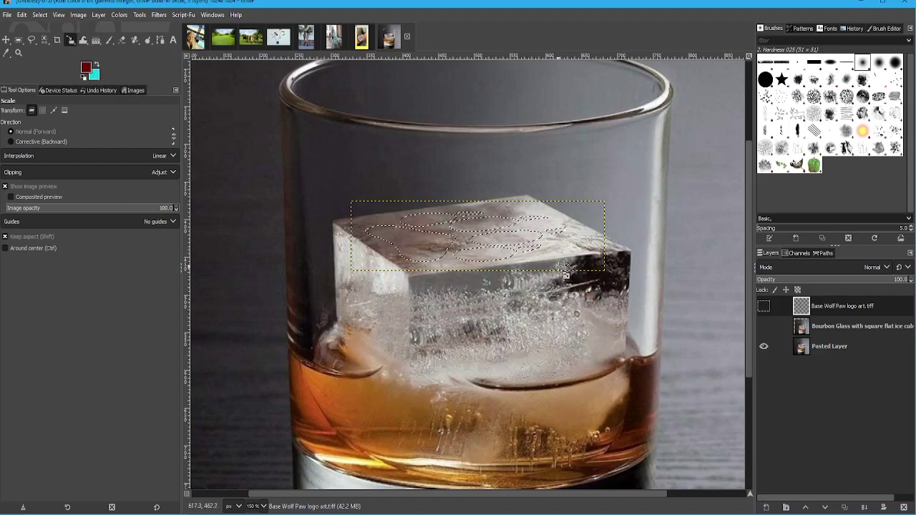
Clone the frosty texture from the ice cube's front face into the paw selection on the Pasted Layer
scroll(565, 270, up, 1)
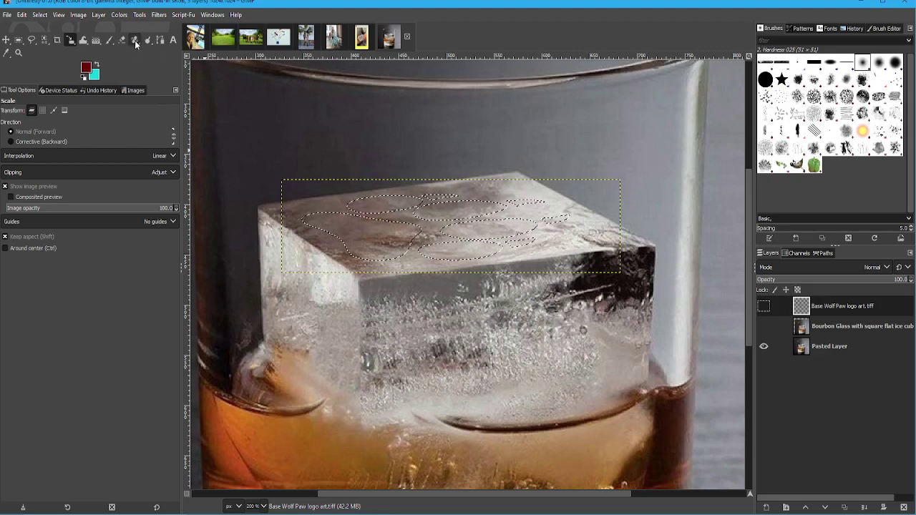
drag(134, 43, 179, 53)
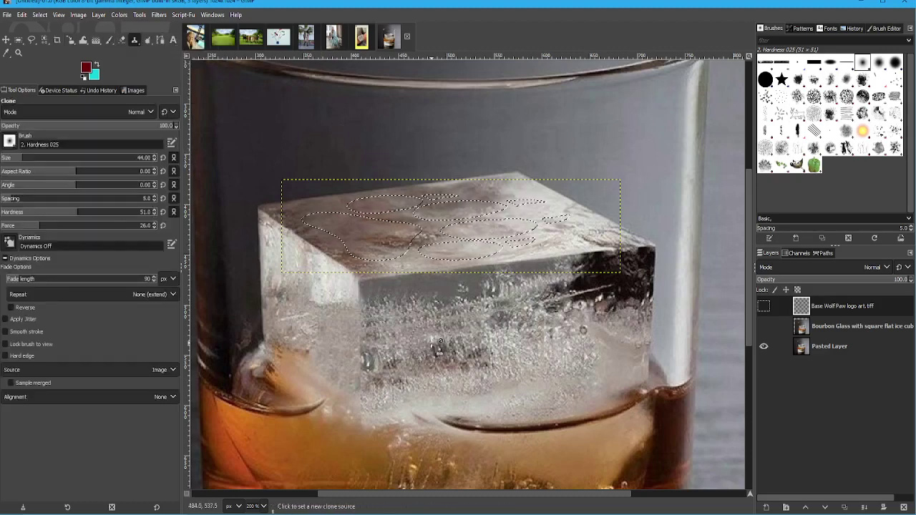
click(802, 349)
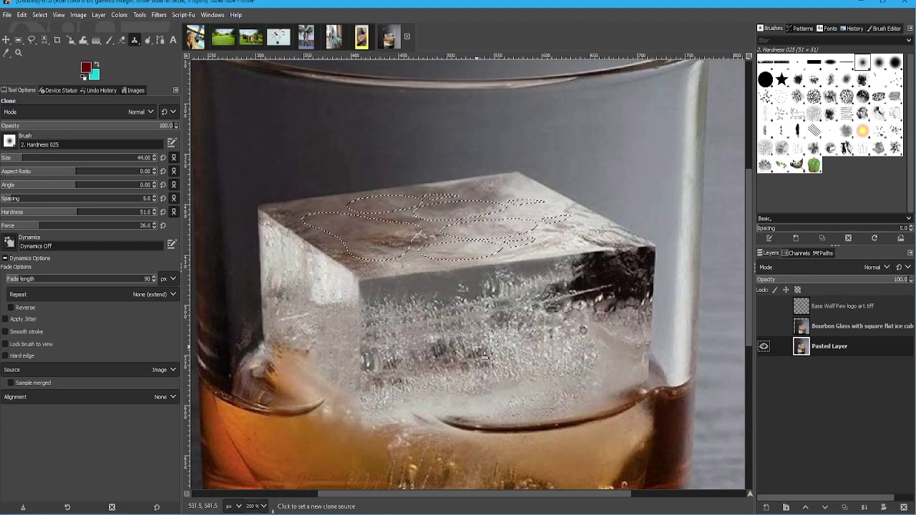
ctrl+click(356, 238)
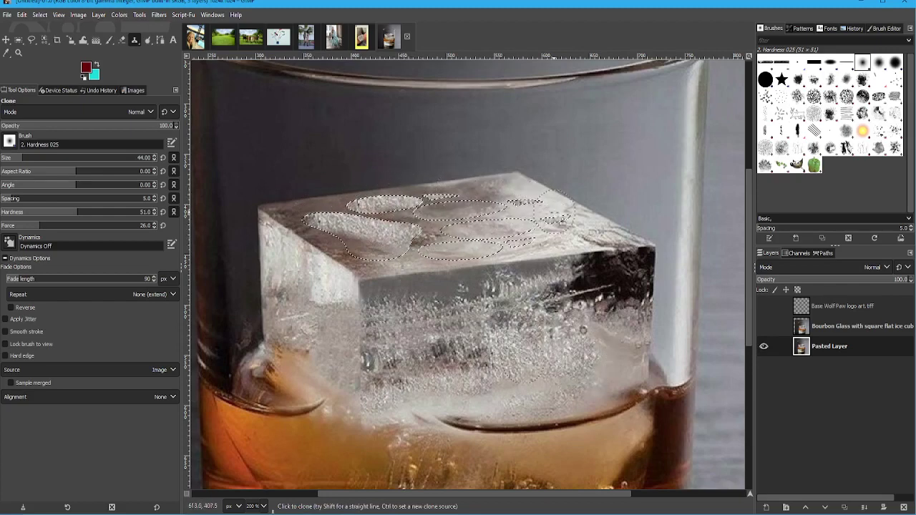
mouse_move(565, 227)
mouse_down()
mouse_move(517, 243)
mouse_move(550, 238)
mouse_move(530, 233)
mouse_move(537, 238)
mouse_move(515, 250)
mouse_move(512, 222)
mouse_move(473, 227)
mouse_move(463, 221)
mouse_move(470, 206)
mouse_move(438, 215)
mouse_move(431, 188)
mouse_move(479, 243)
mouse_move(428, 253)
mouse_move(489, 249)
mouse_move(522, 260)
mouse_move(517, 251)
mouse_move(415, 276)
mouse_up()
scroll(363, 286, up, 1)
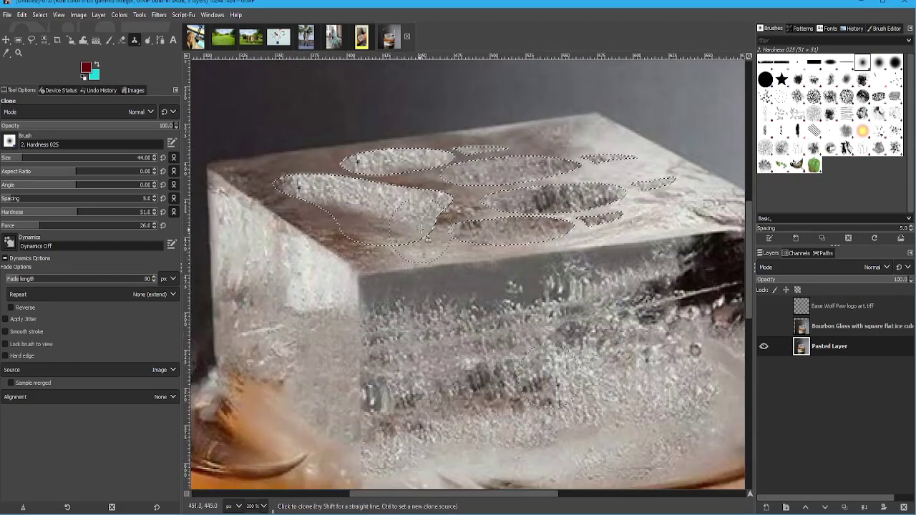
mouse_move(433, 222)
mouse_down()
mouse_move(335, 214)
mouse_move(390, 247)
mouse_move(413, 240)
mouse_move(371, 230)
mouse_up()
scroll(380, 237, down, 2)
scroll(479, 300, up, 1)
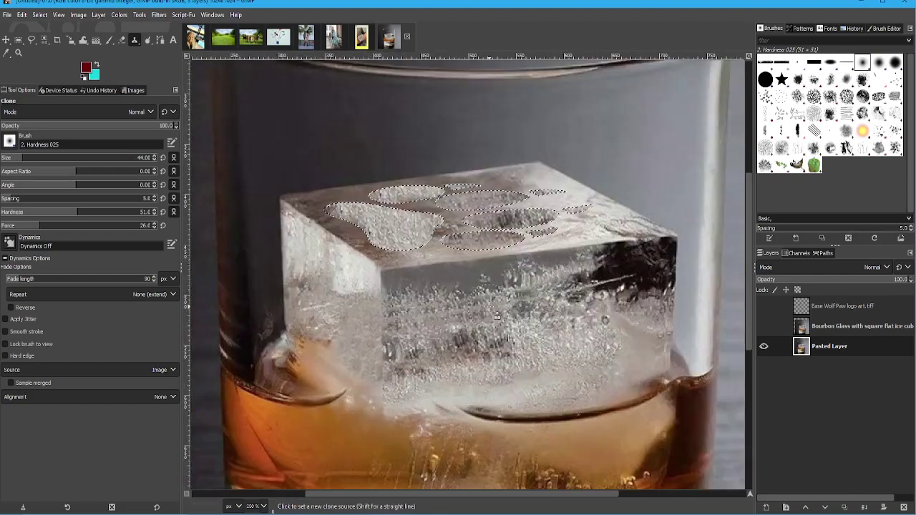
Clone bright ice from the cube's top face into the paw with brush aspect ratio 2 and size 87, then clear the selection
scroll(478, 275, up, 1)
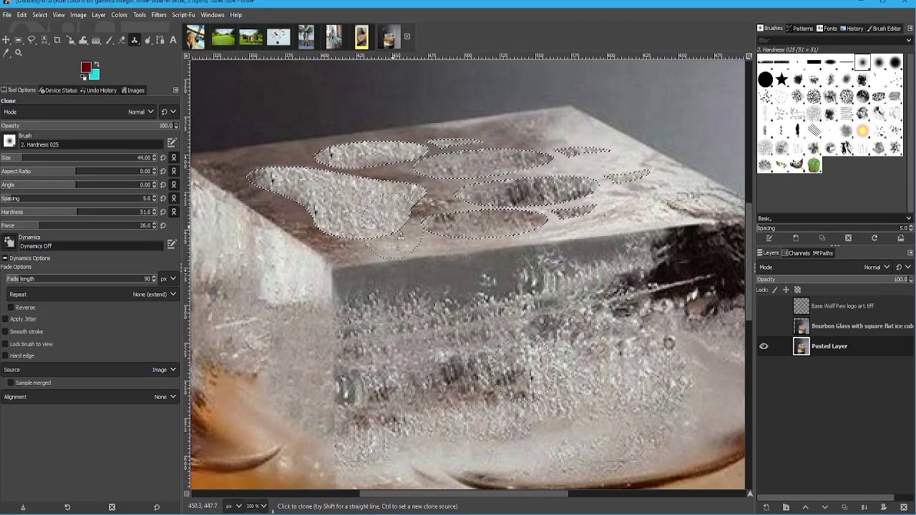
mouse_move(393, 231)
mouse_down()
mouse_move(493, 216)
mouse_move(418, 230)
mouse_move(325, 229)
mouse_move(389, 230)
mouse_move(339, 231)
mouse_move(324, 217)
mouse_move(333, 214)
mouse_move(293, 207)
mouse_move(349, 229)
mouse_move(309, 215)
mouse_move(387, 227)
mouse_move(347, 228)
mouse_move(391, 236)
mouse_move(302, 211)
mouse_move(447, 244)
mouse_move(423, 207)
mouse_up()
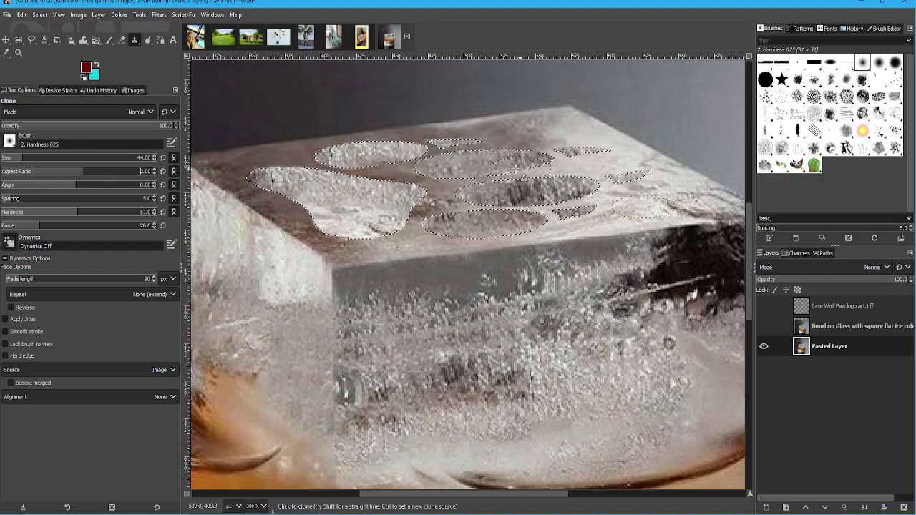
click(34, 160)
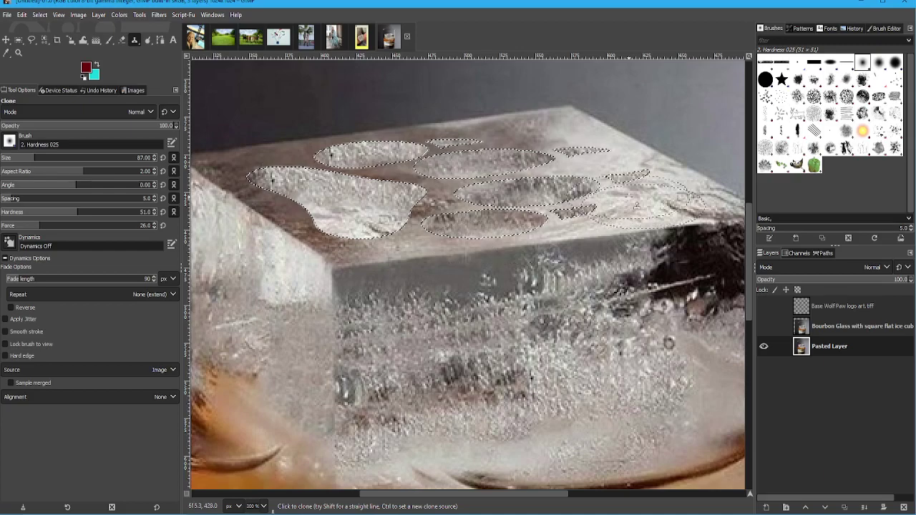
scroll(636, 205, down, 2)
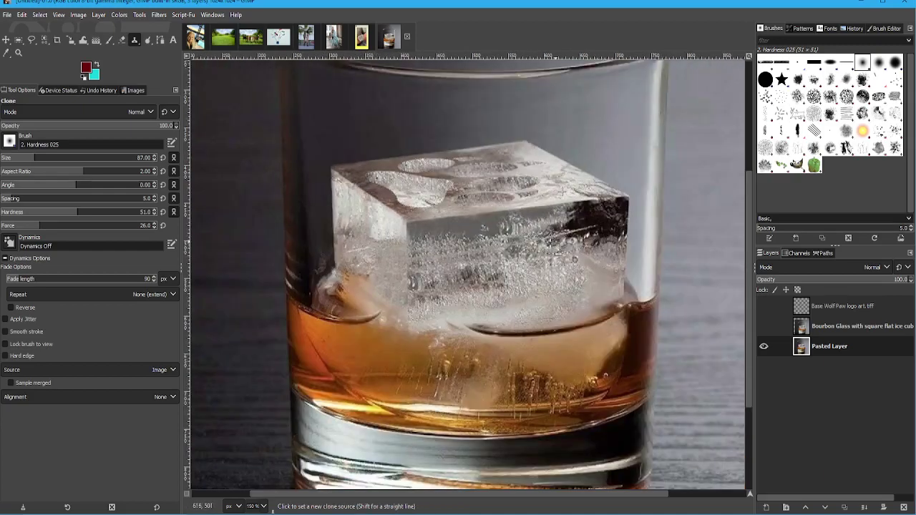
scroll(529, 251, down, 1)
scroll(510, 264, up, 2)
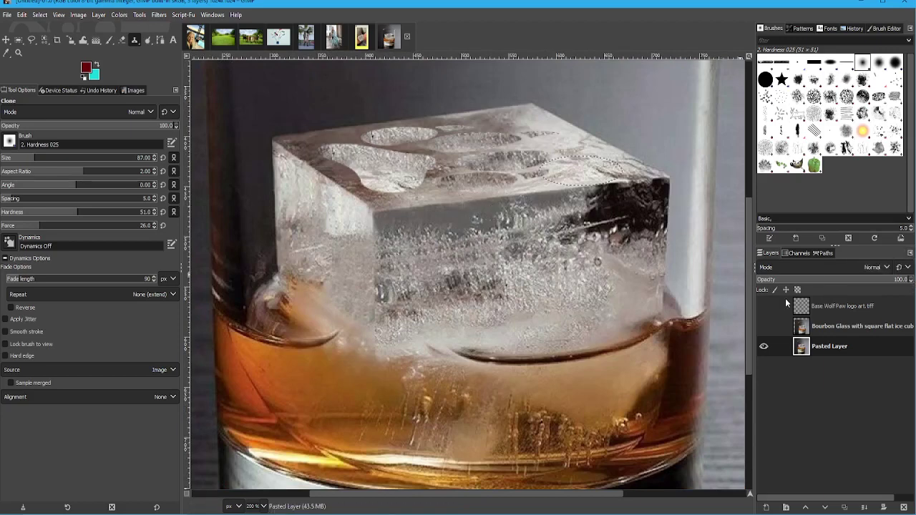
Show the wolf paw logo layer and set its blend mode to Overlay at 44.7 opacity
click(764, 306)
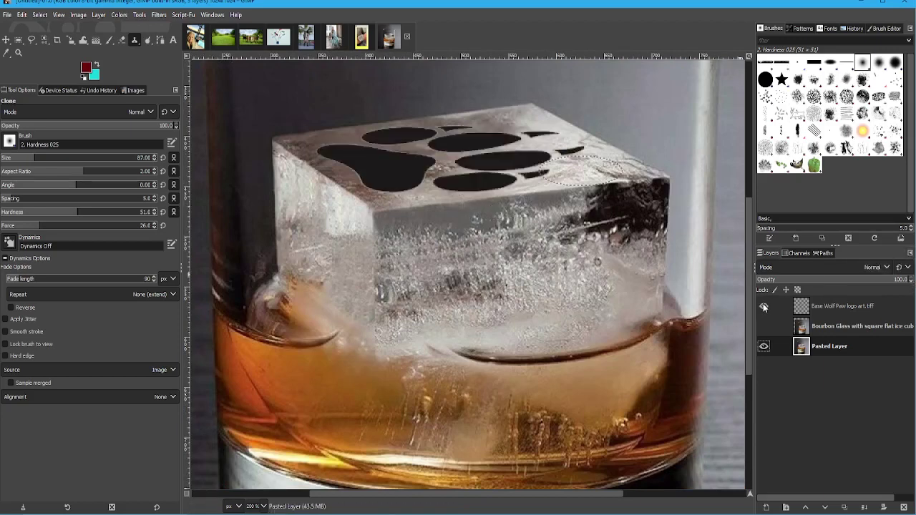
click(843, 313)
click(879, 267)
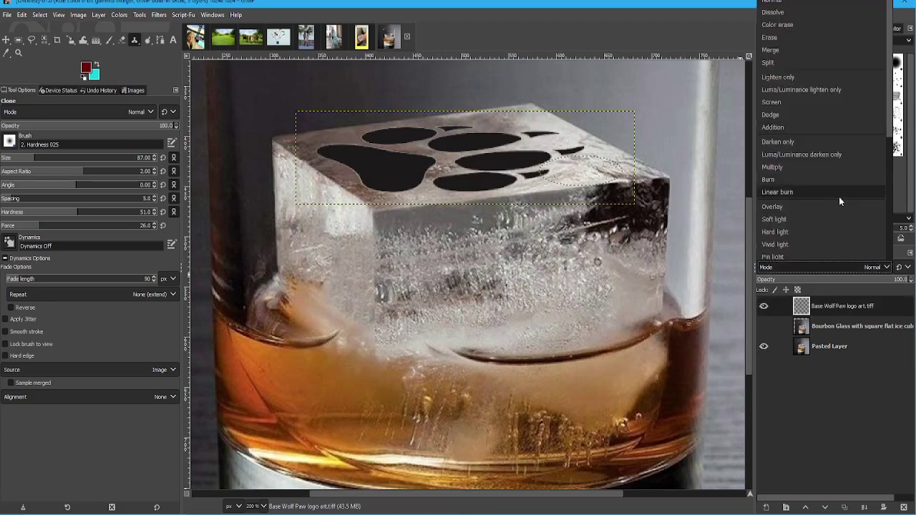
click(808, 319)
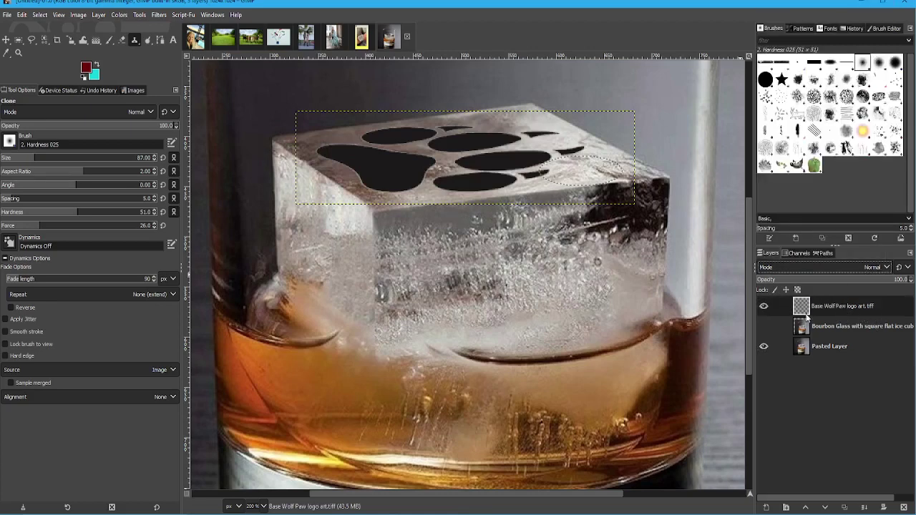
click(842, 268)
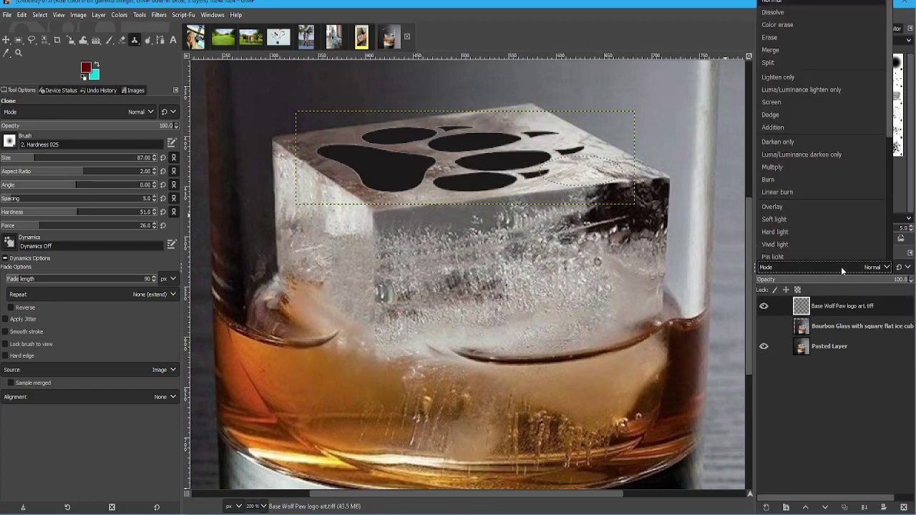
click(844, 208)
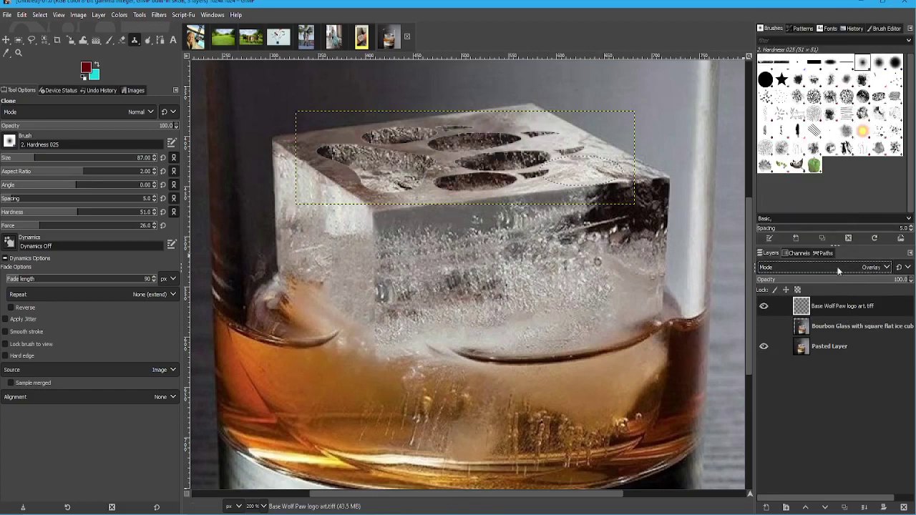
drag(849, 281, 720, 283)
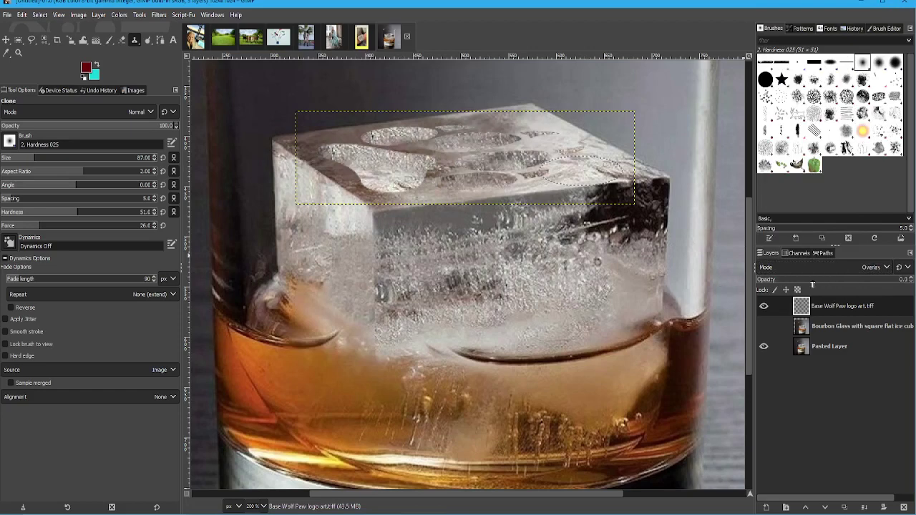
drag(812, 285, 822, 284)
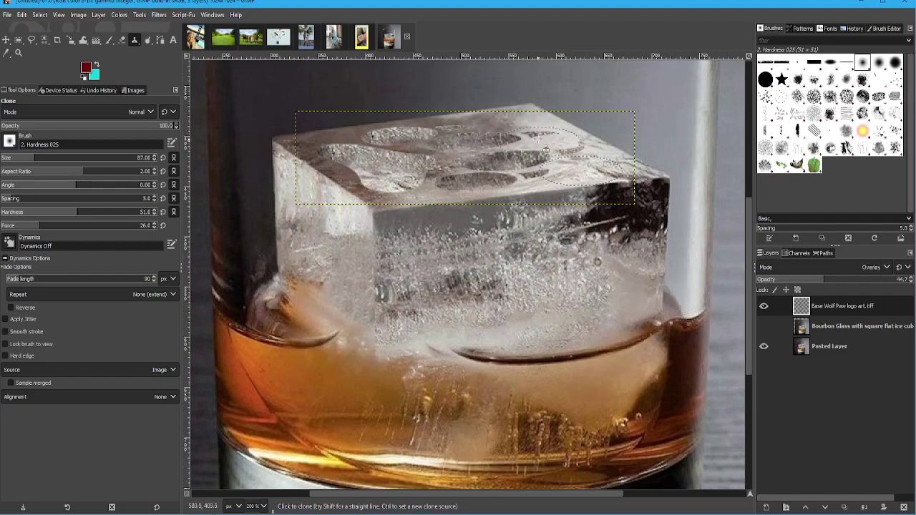
Compare the cloned paw up close with the carved paw in the reference bourbon glass layer
click(773, 347)
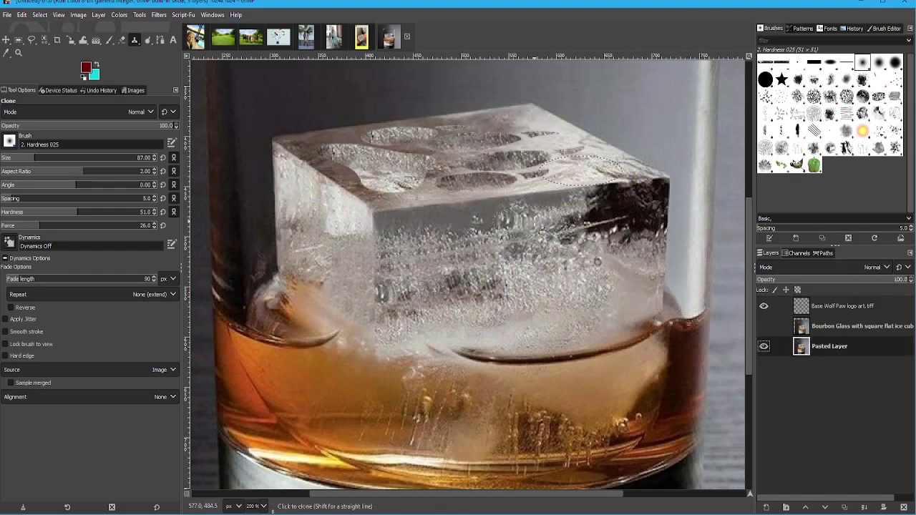
scroll(538, 229, down, 3)
scroll(466, 223, up, 4)
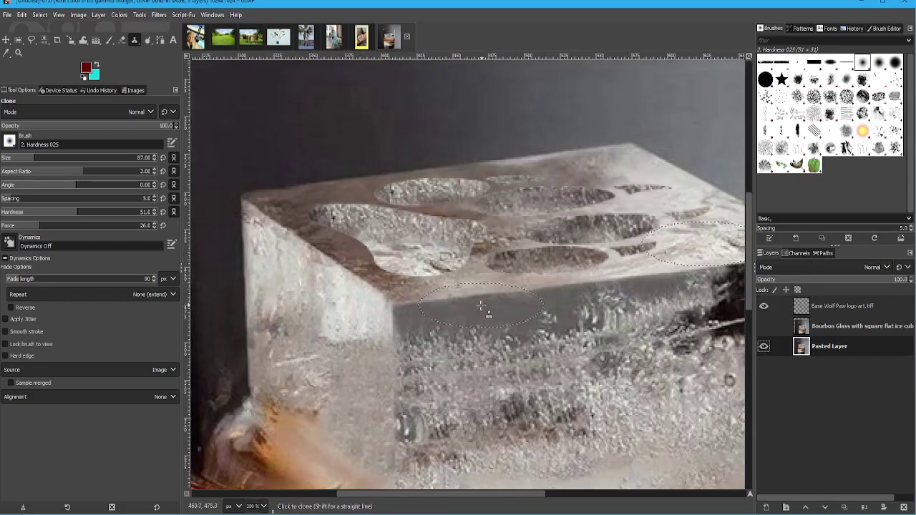
scroll(494, 315, down, 3)
scroll(515, 326, up, 3)
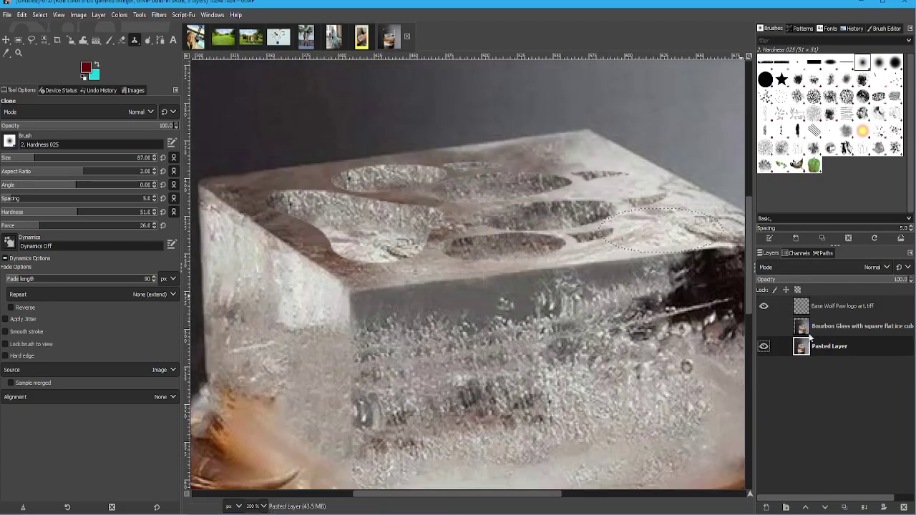
click(839, 337)
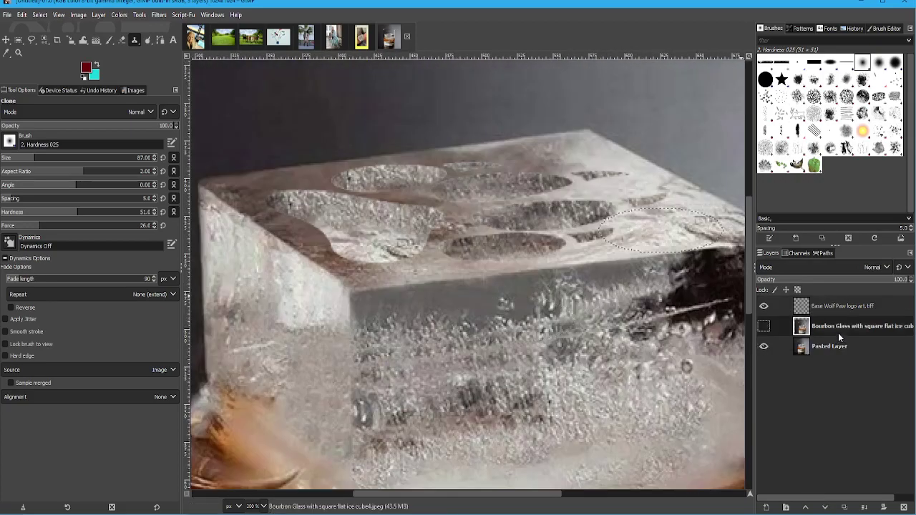
click(763, 326)
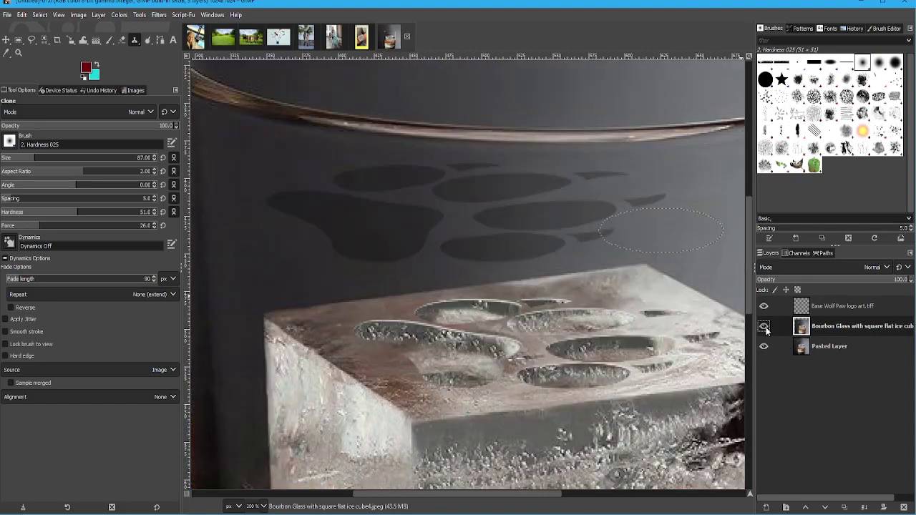
scroll(465, 272, down, 5)
scroll(465, 272, right, 3)
scroll(430, 226, up, 3)
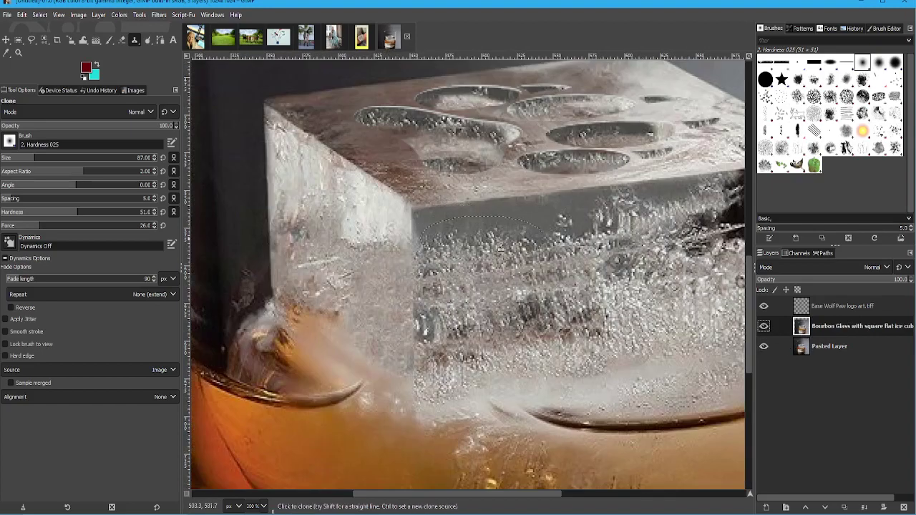
ctrl+scroll(501, 250, up, 1)
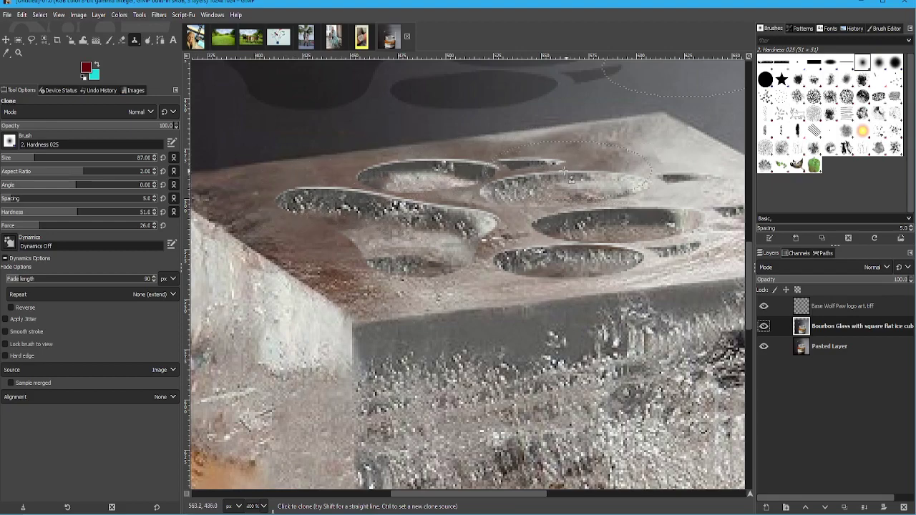
ctrl+scroll(514, 218, down, 1)
ctrl+scroll(514, 218, down, 2)
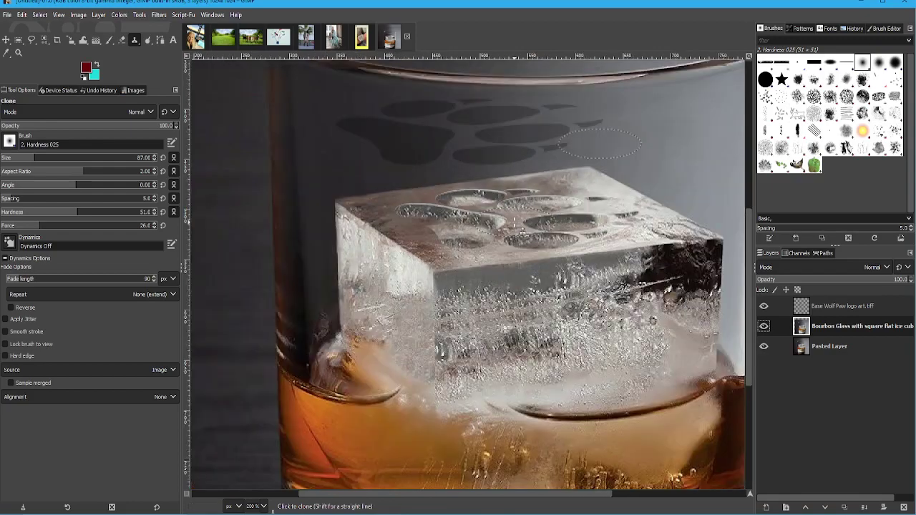
ctrl+scroll(501, 229, up, 1)
click(765, 305)
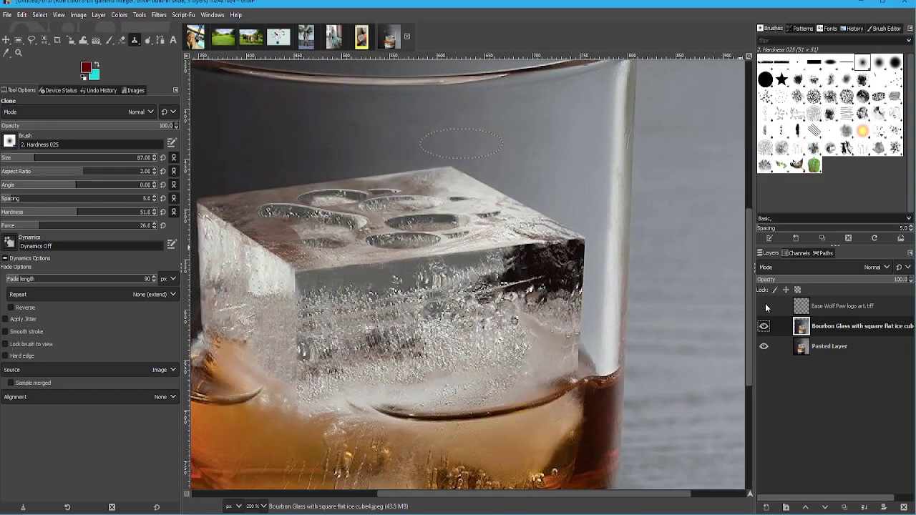
click(765, 307)
click(763, 325)
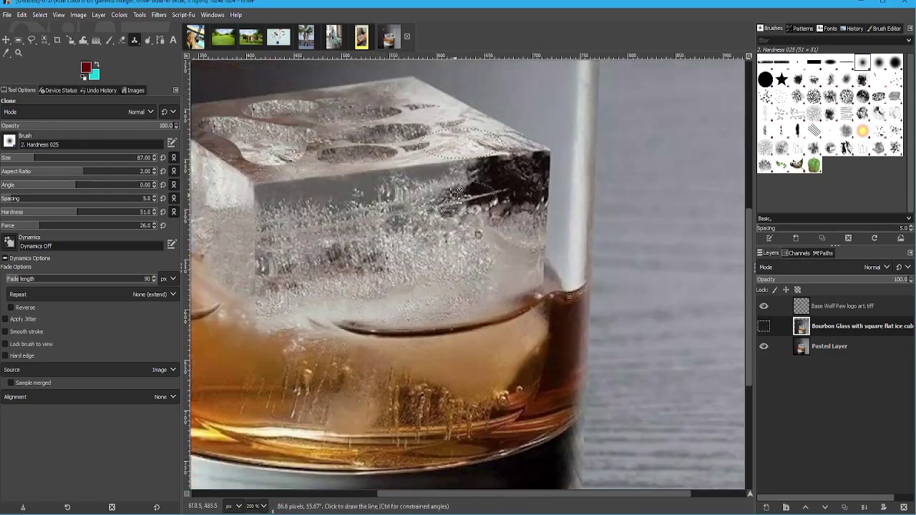
scroll(687, 308, up, 3)
scroll(687, 308, left, 3)
Select the wolf paw logo layer and leave it as the only visible layer
click(764, 306)
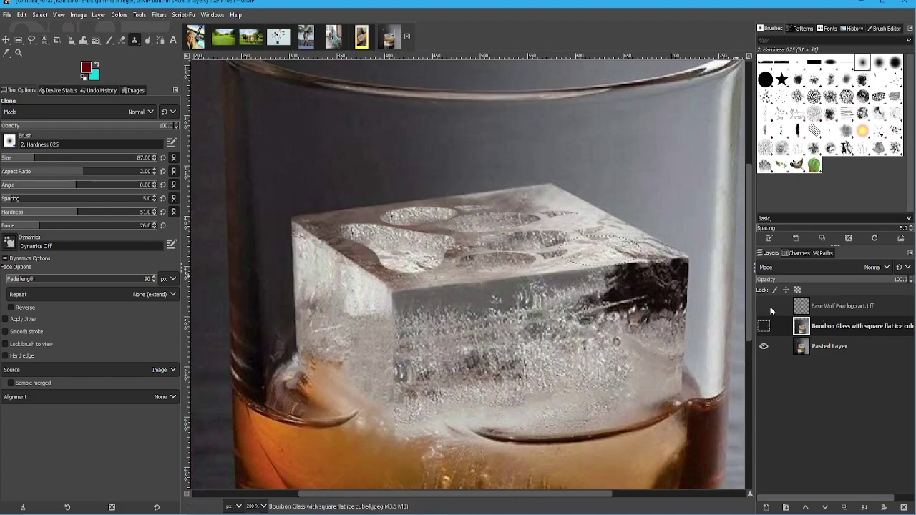
click(842, 306)
click(763, 307)
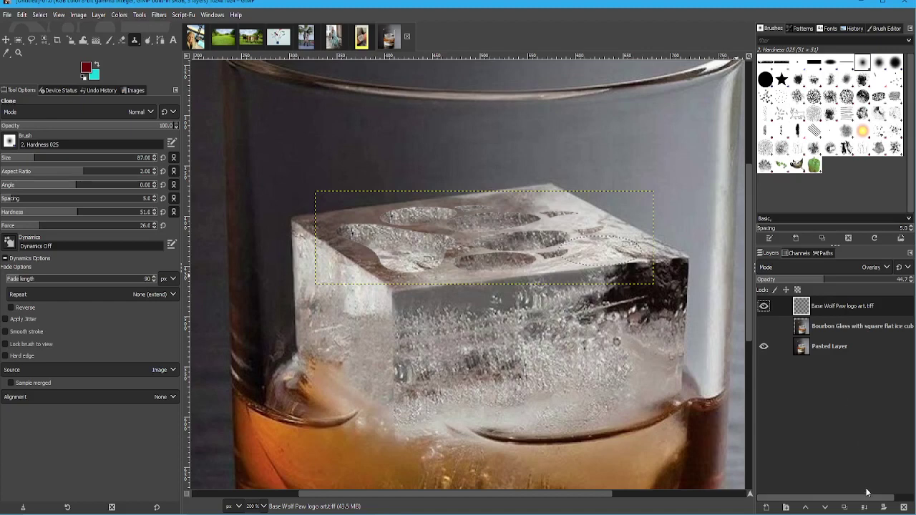
click(763, 307)
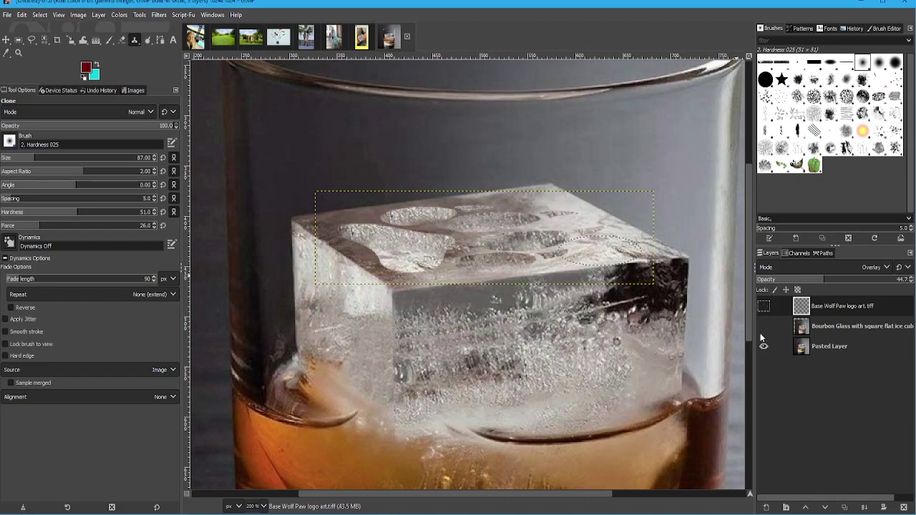
click(764, 326)
click(764, 327)
click(764, 346)
click(763, 307)
click(763, 308)
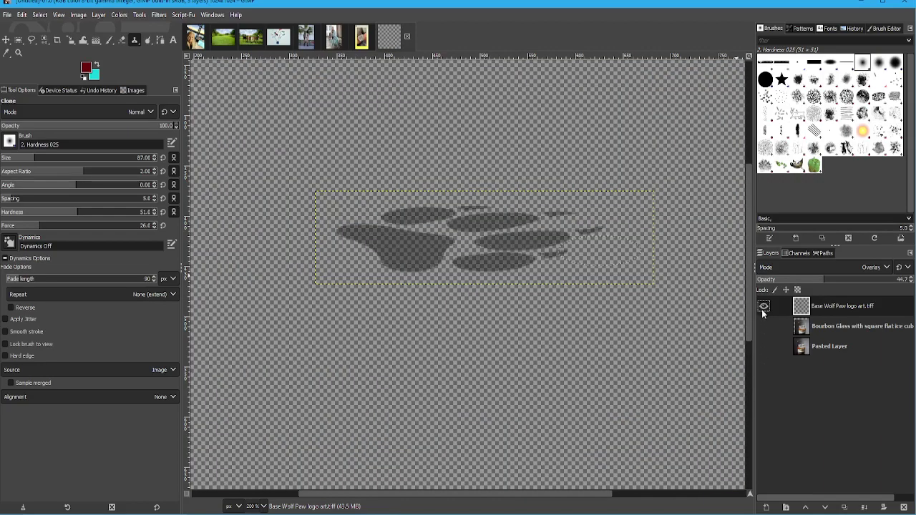
Duplicate the wolf paw logo layer twice and hide the original
click(845, 507)
click(845, 506)
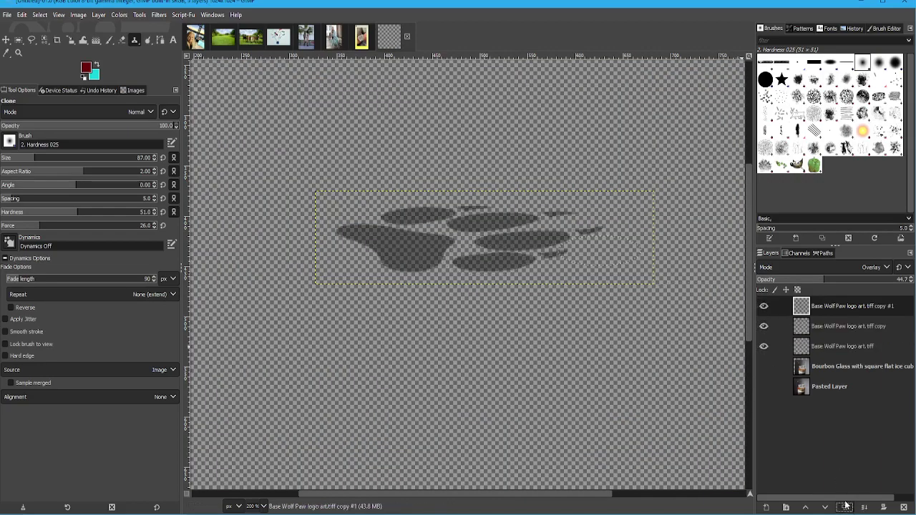
click(763, 326)
click(817, 349)
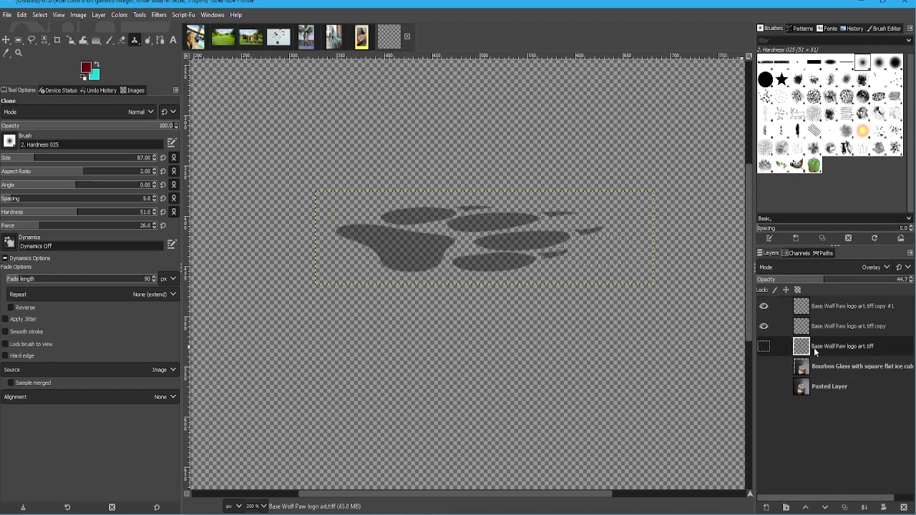
Set the topmost wolf paw copy to Normal mode at 100 opacity and the copy below it to Normal mode
click(819, 309)
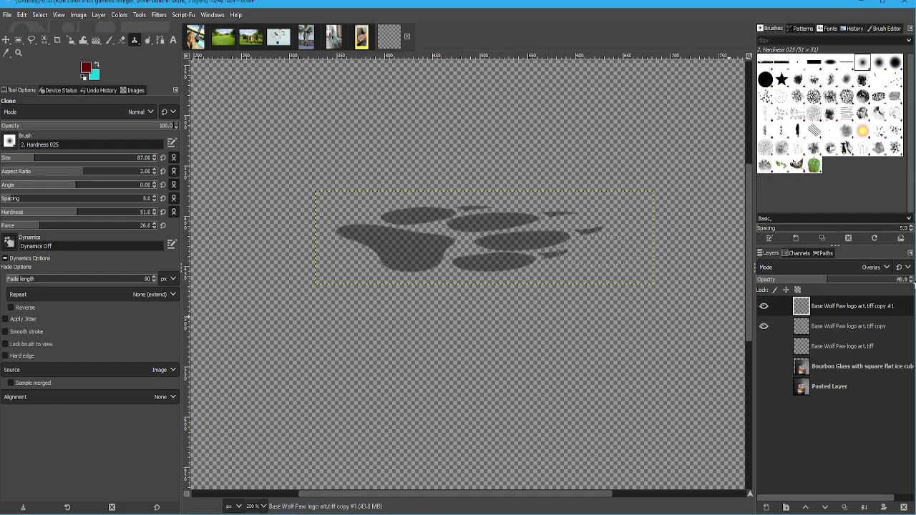
click(910, 279)
click(866, 267)
click(795, 9)
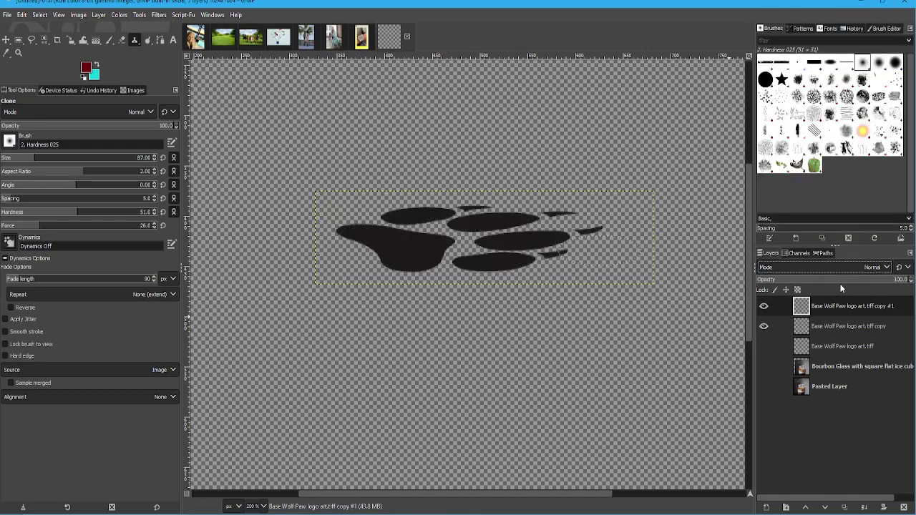
click(845, 325)
click(867, 269)
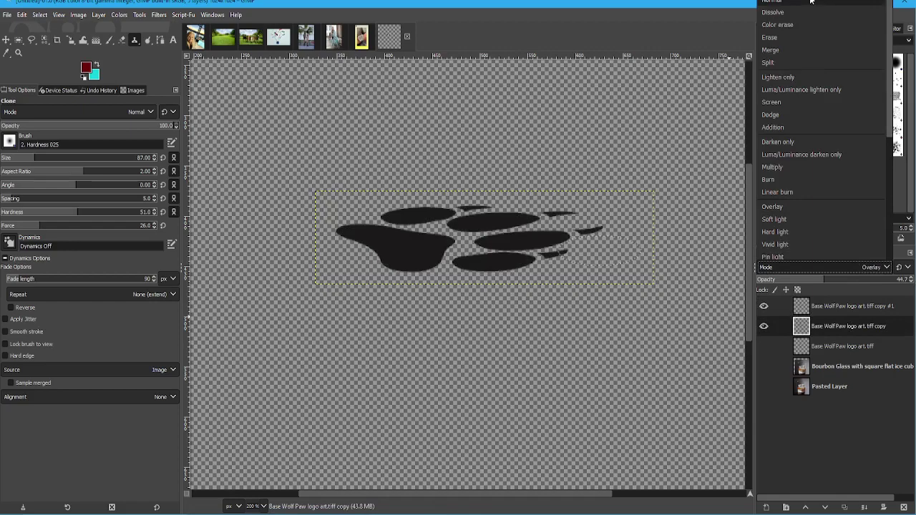
click(811, 1)
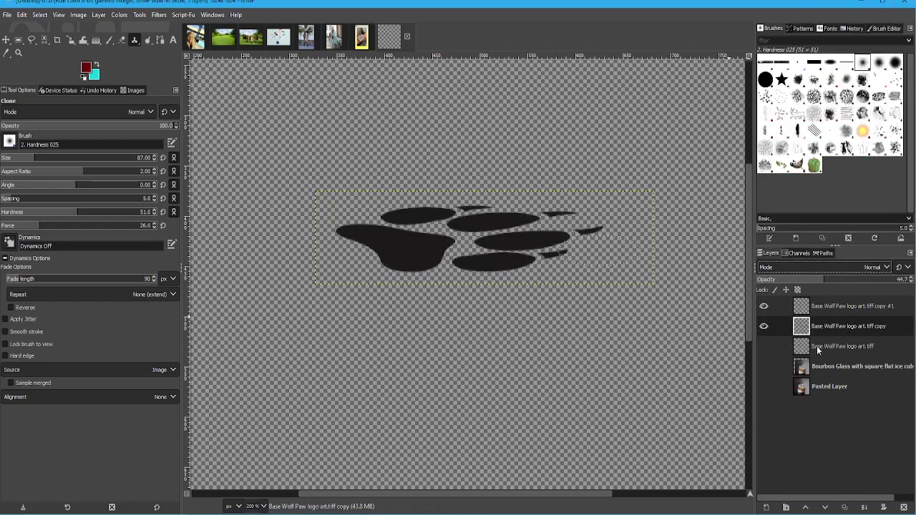
Select the topmost wolf paw copy and nudge it down by one pixel relative to the copy beneath
click(816, 347)
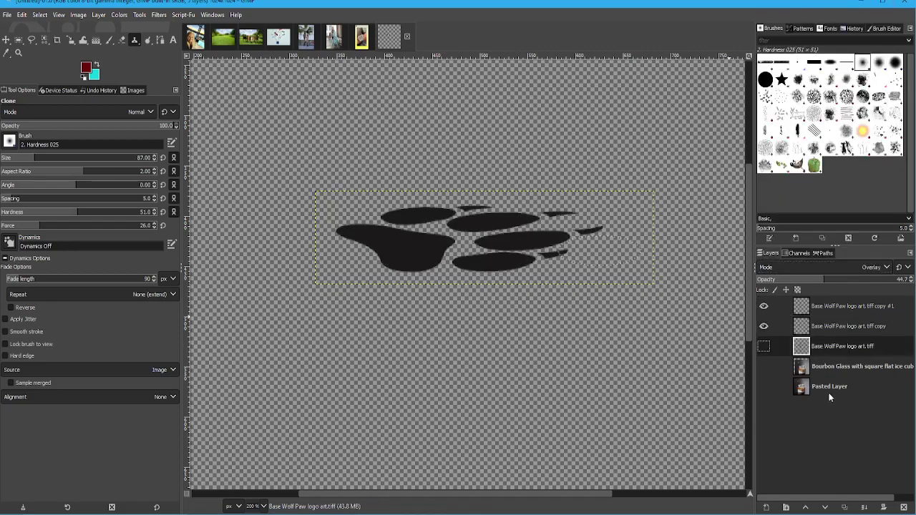
click(813, 326)
click(845, 306)
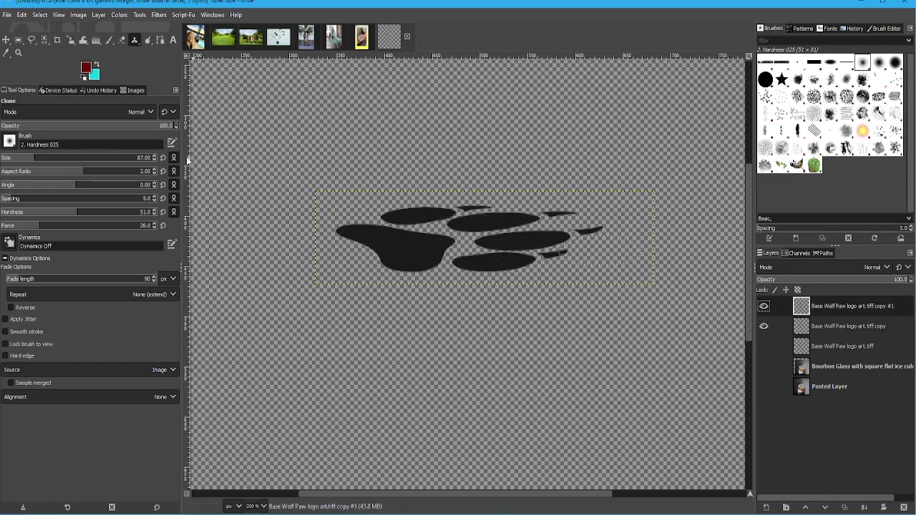
click(6, 40)
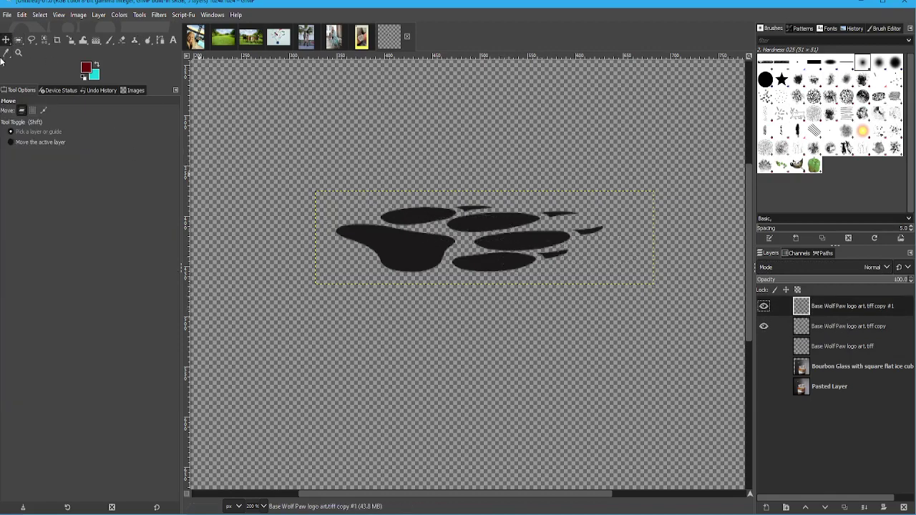
scroll(534, 241, up, 1)
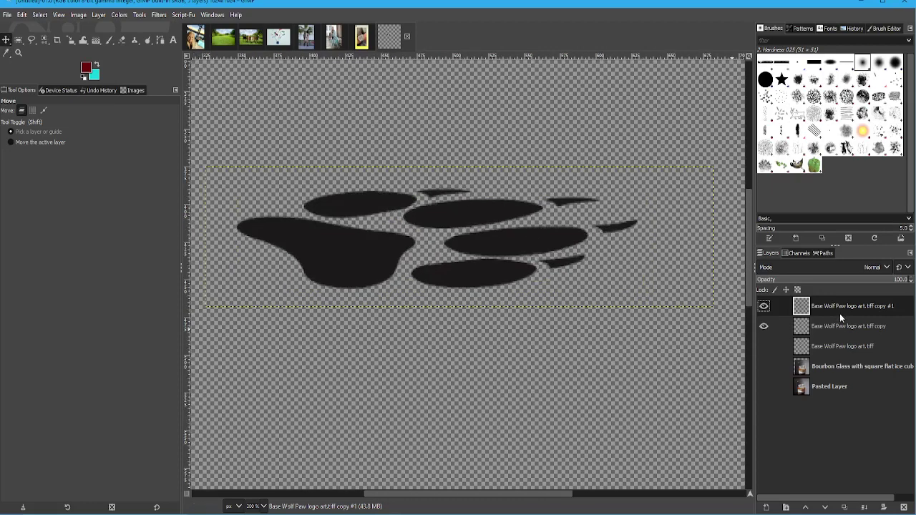
drag(524, 250, 521, 249)
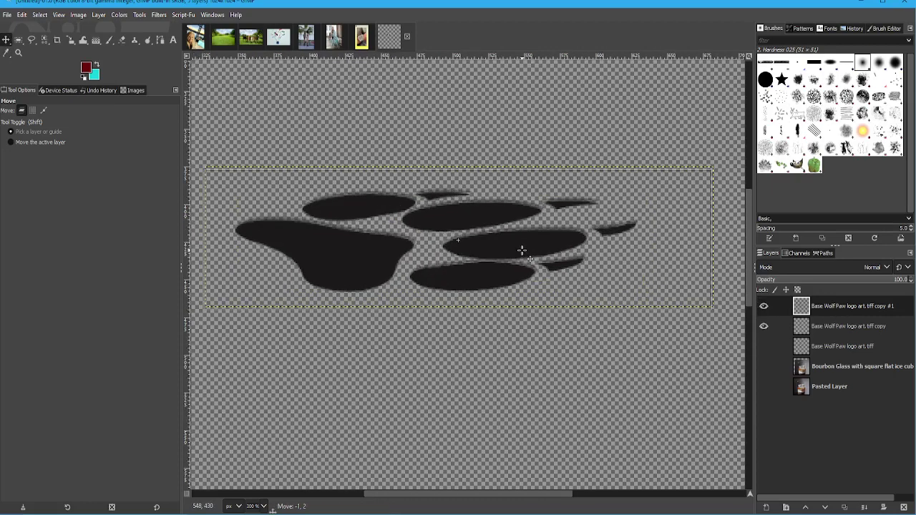
key(ctrl+z)
key(Down)
key(Down)
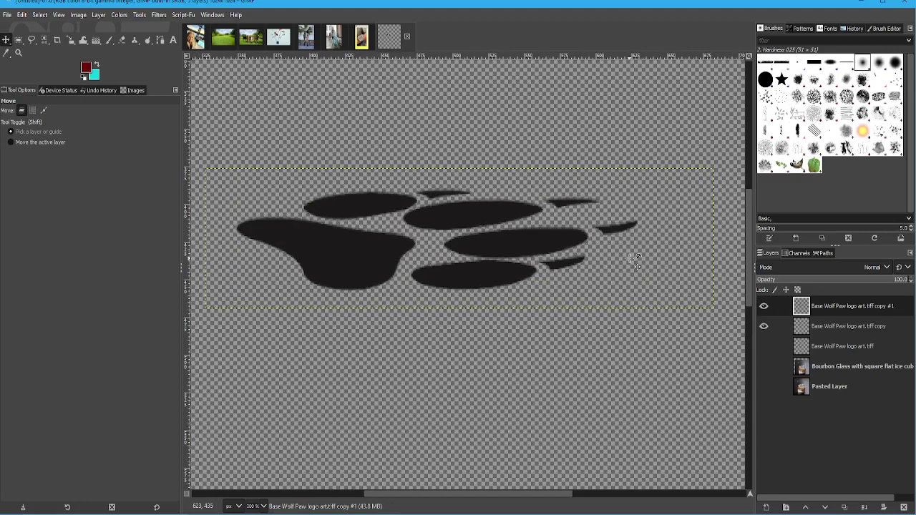
key(Up)
Create a selection from the topmost paw copy's alpha, hide that layer and select the copy below it
right_click(824, 308)
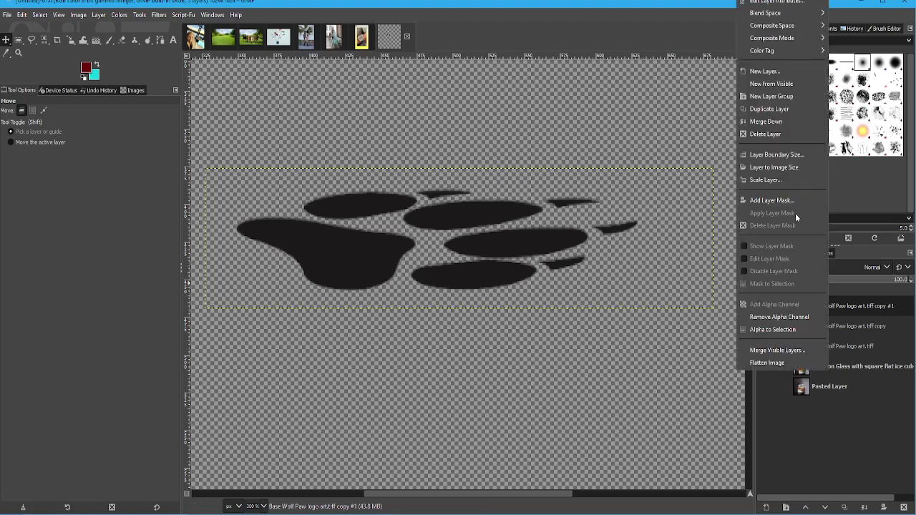
click(791, 331)
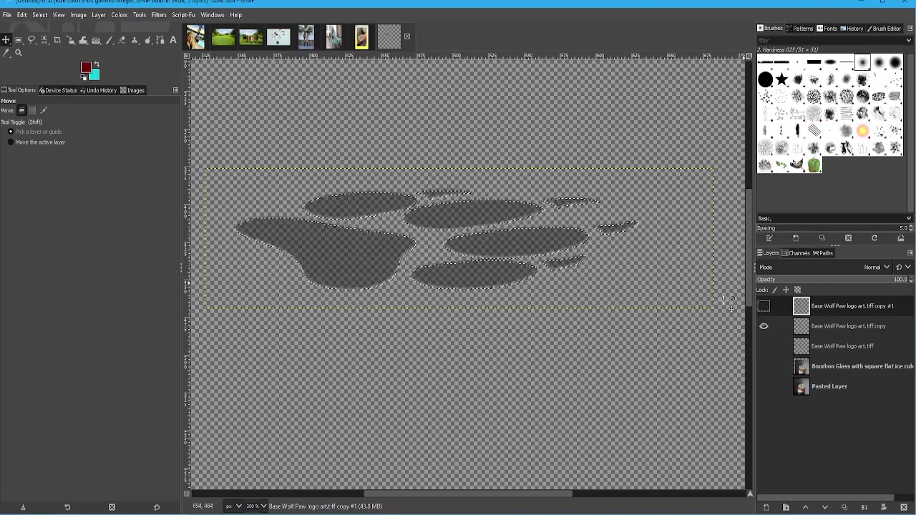
click(847, 327)
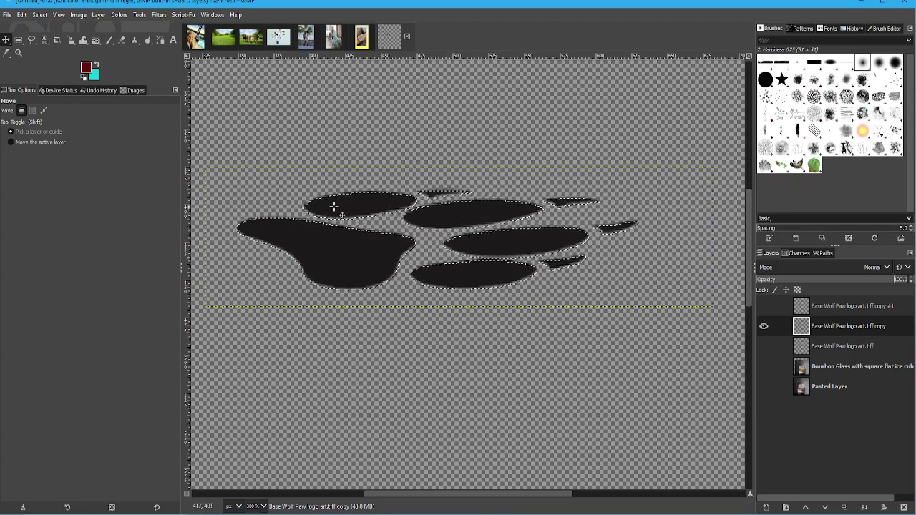
Raise the lower paw copy to 100 opacity, delete the selected area to leave only thin upper edge lines, and clear the selection
scroll(318, 210, up, 1)
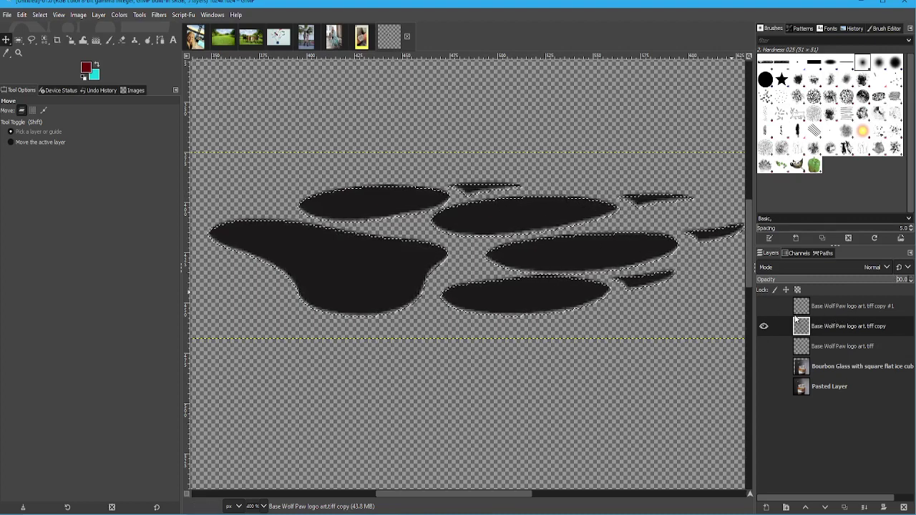
click(830, 327)
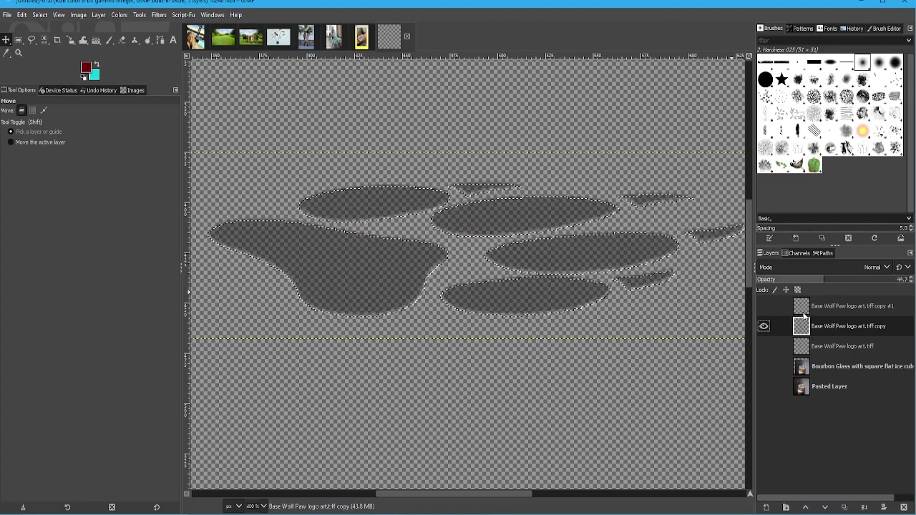
drag(825, 281, 913, 285)
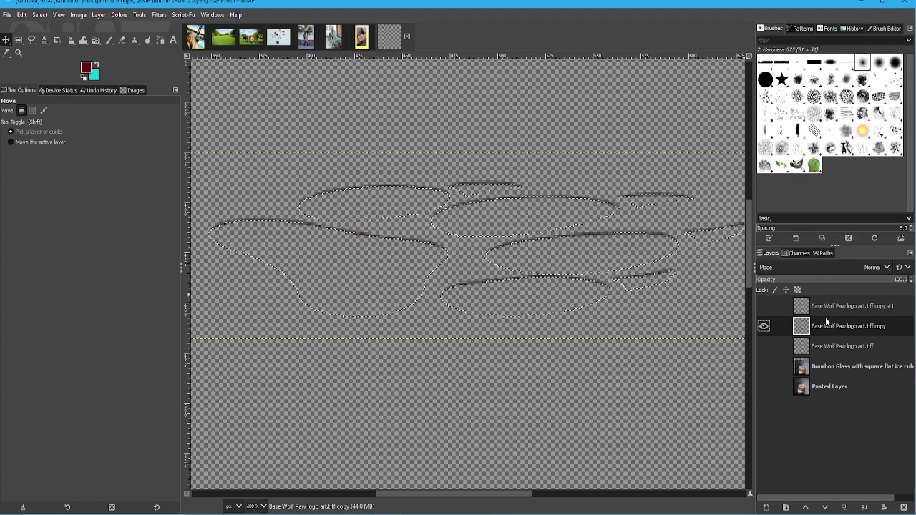
key(ctrl+shift+a)
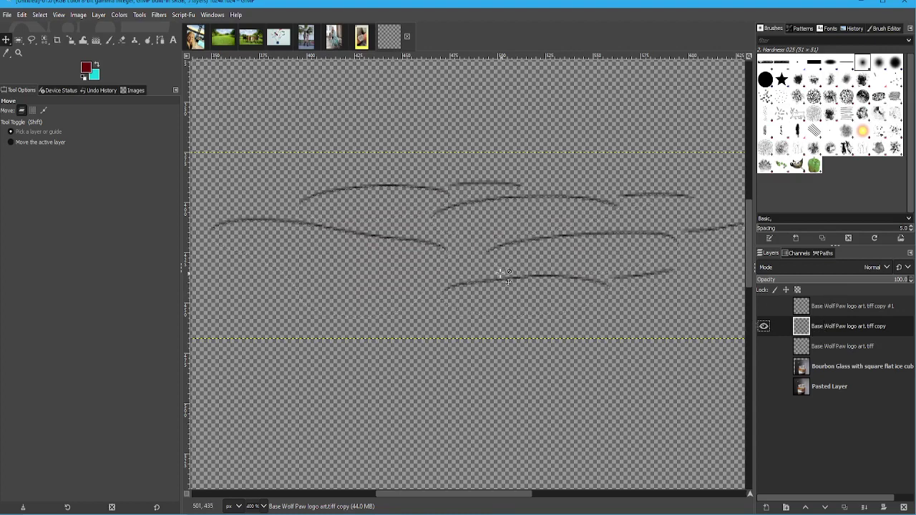
Invert the colors of the thin paw edge lines to turn them white
scroll(505, 274, down, 1)
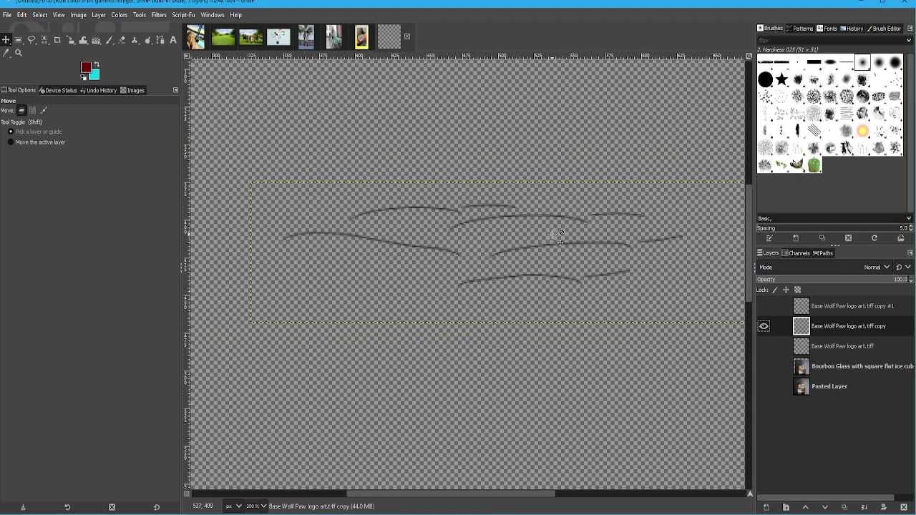
click(118, 15)
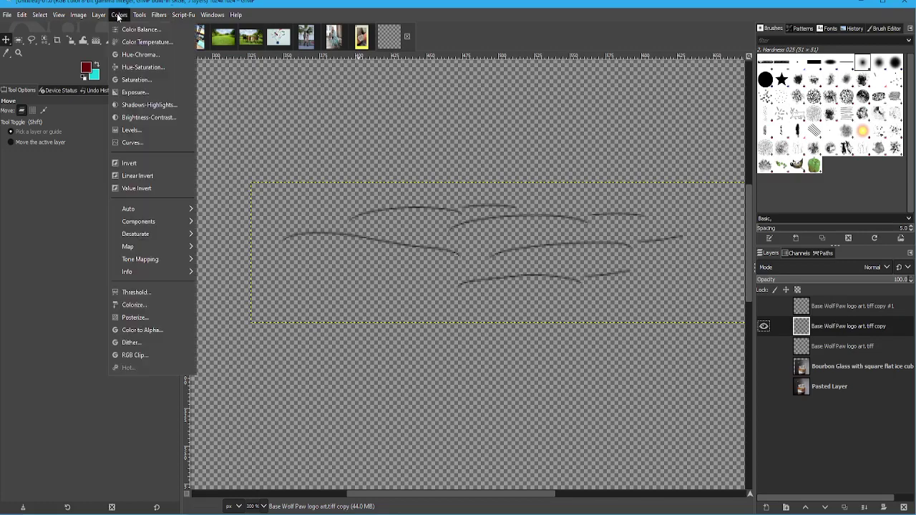
click(133, 164)
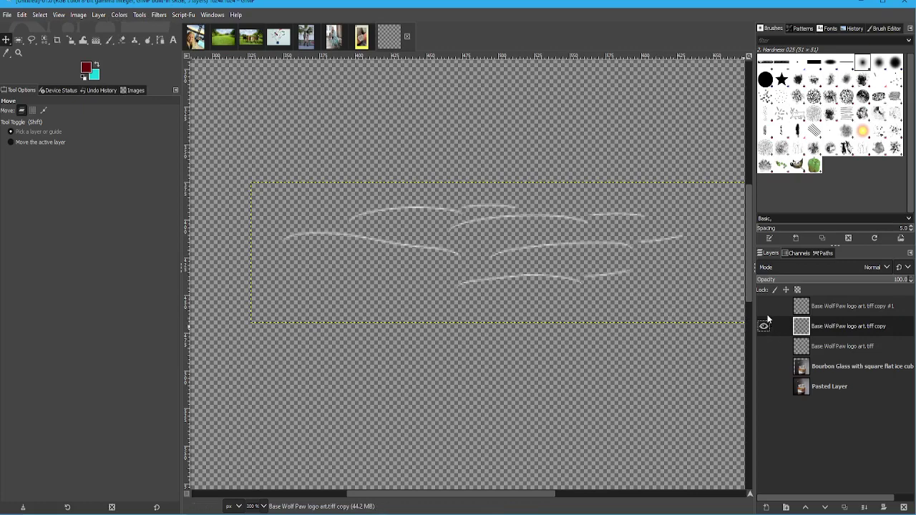
Show the Pasted Layer with the ice cube beneath the white paw edge lines and view the whole glass
click(765, 366)
click(765, 367)
click(764, 386)
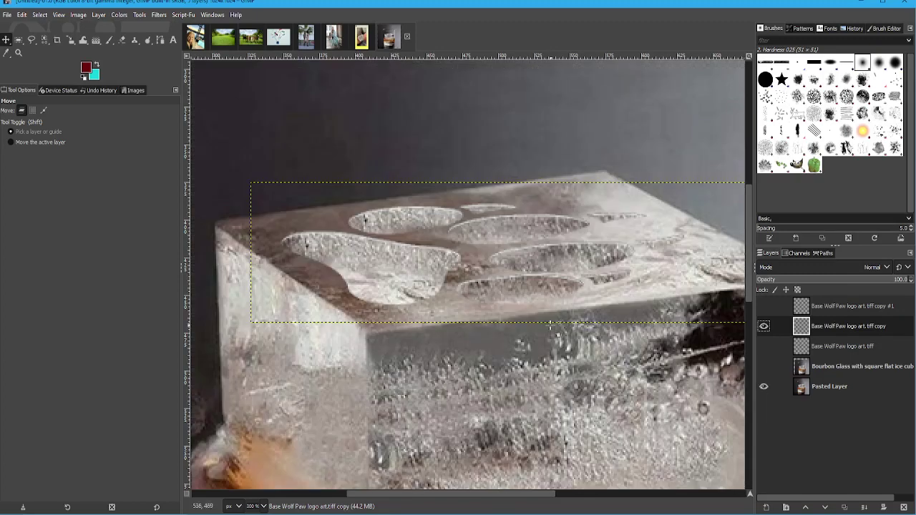
scroll(550, 326, down, 3)
scroll(429, 361, up, 1)
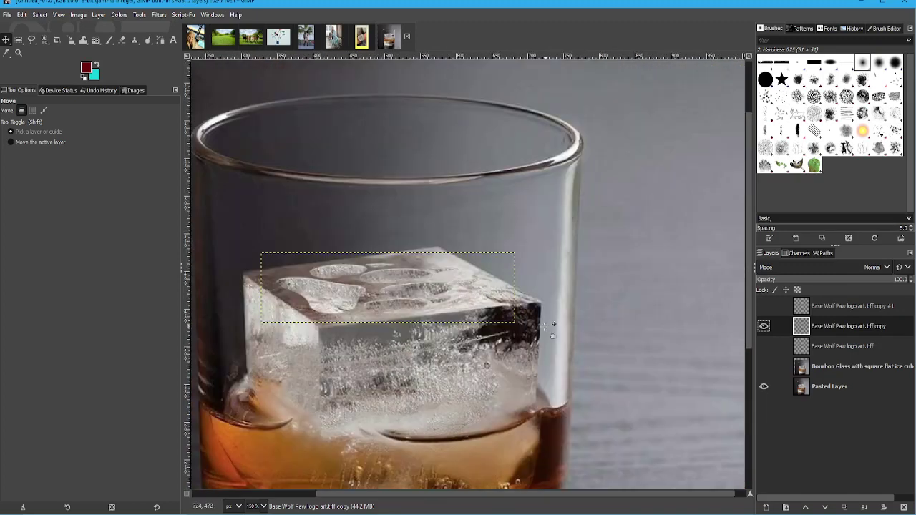
scroll(411, 349, down, 2)
scroll(407, 308, left, 2)
scroll(408, 299, up, 1)
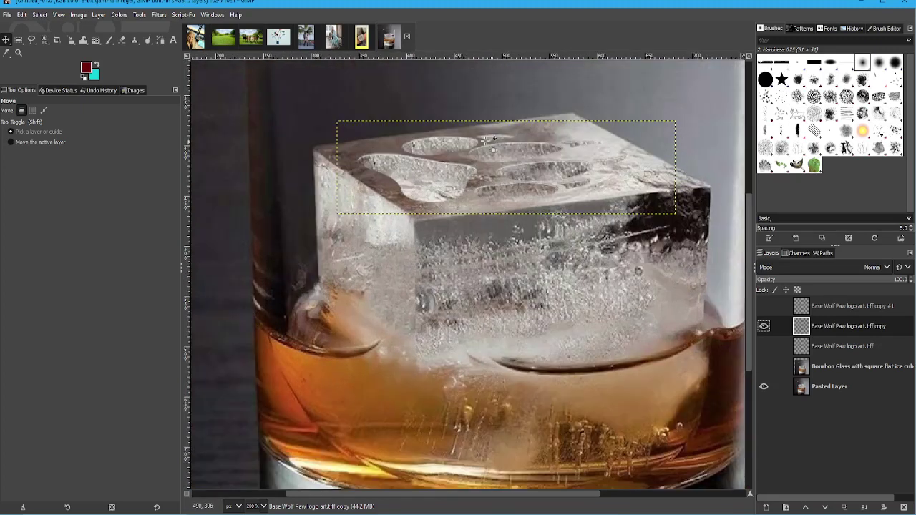
Toggle the white edge line layer's visibility to compare the carved paw with and without the highlights
click(766, 328)
click(766, 328)
click(766, 328)
click(766, 328)
click(766, 328)
click(766, 328)
click(766, 328)
click(766, 327)
scroll(533, 142, up, 1)
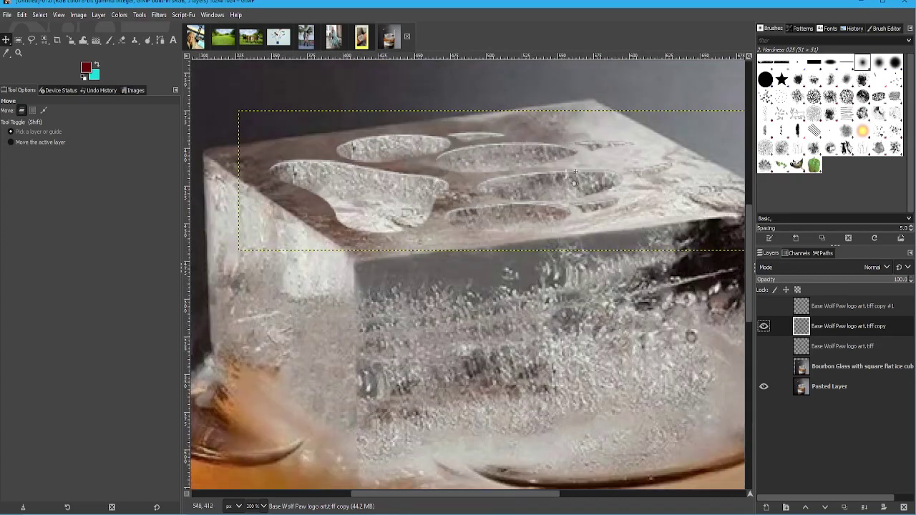
click(840, 309)
click(764, 307)
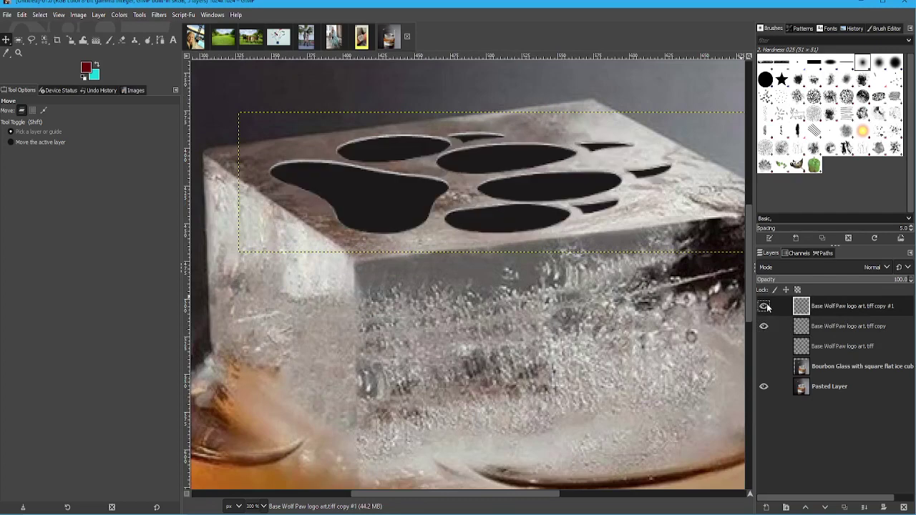
click(766, 306)
Select the original wolf paw logo layer, compare the ice with and without its Overlay shading, and leave it visible
click(827, 348)
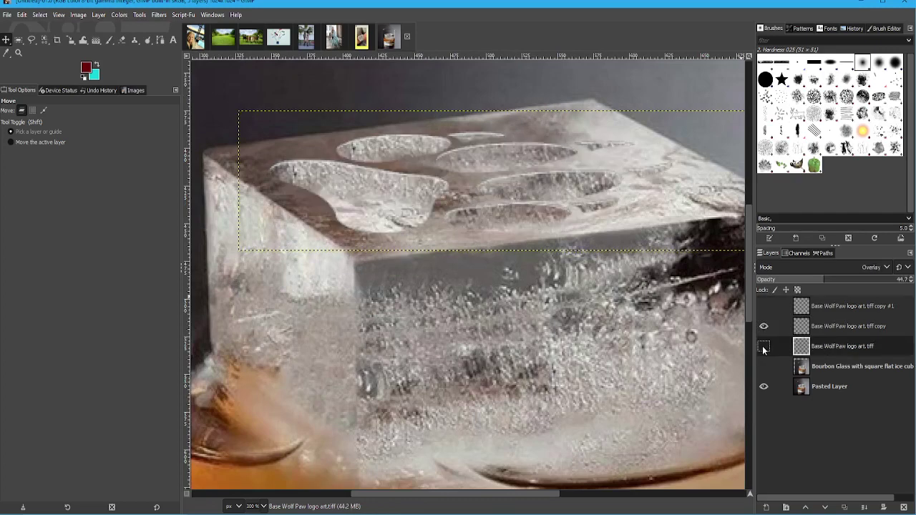
click(763, 348)
click(763, 347)
click(763, 347)
click(764, 348)
click(763, 348)
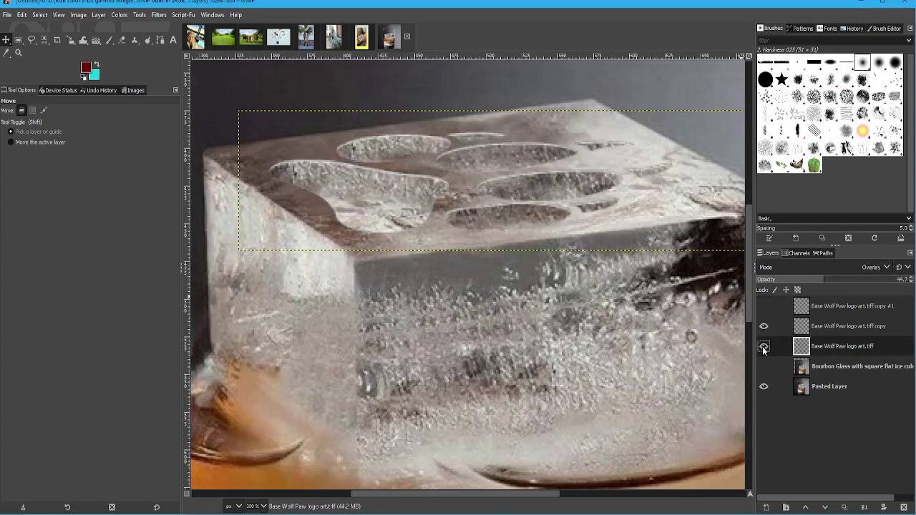
click(764, 348)
click(764, 347)
click(763, 348)
click(763, 348)
Reduce the opacity of the white edge highlight layer to 45.3
scroll(615, 286, down, 2)
click(838, 326)
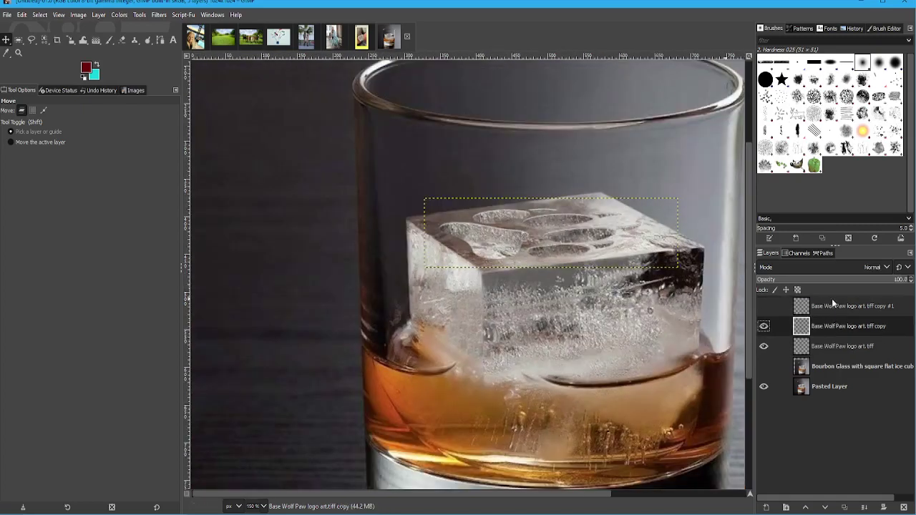
drag(847, 284, 905, 290)
click(816, 291)
drag(816, 291, 827, 292)
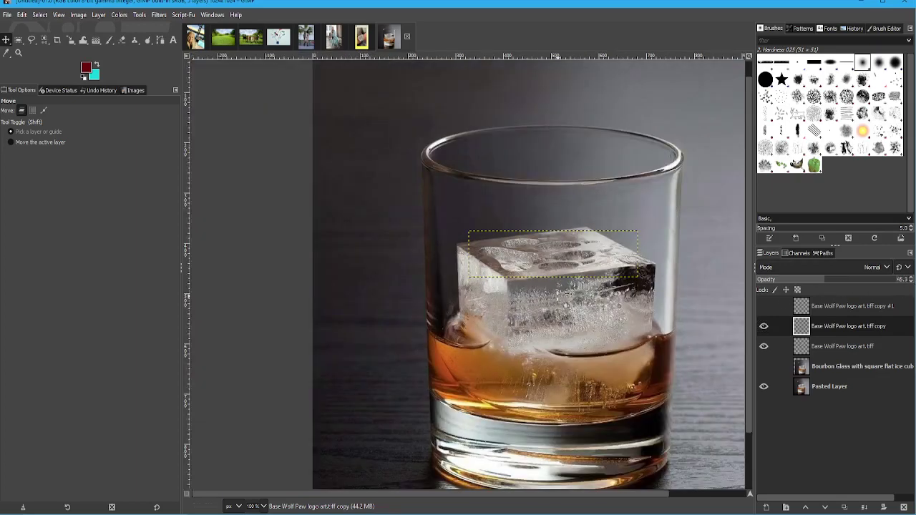
scroll(564, 296, down, 1)
scroll(478, 289, up, 1)
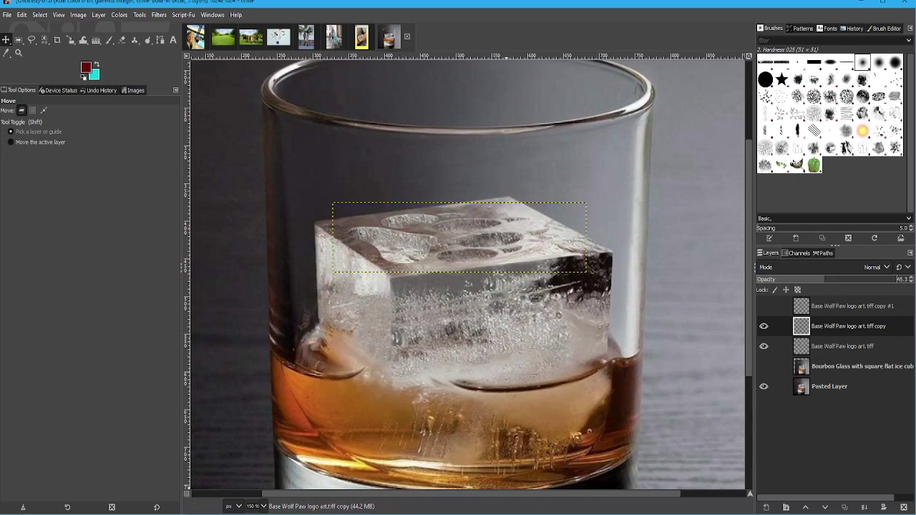
click(596, 514)
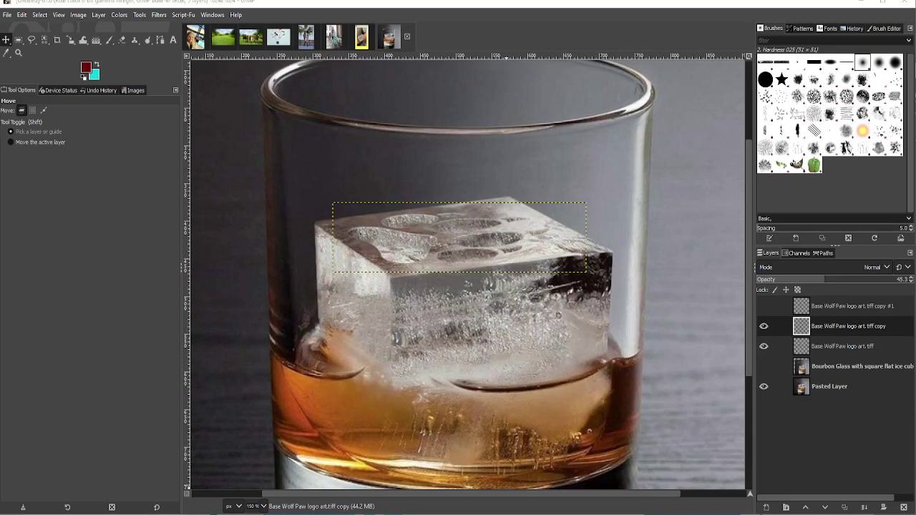
right_click(840, 513)
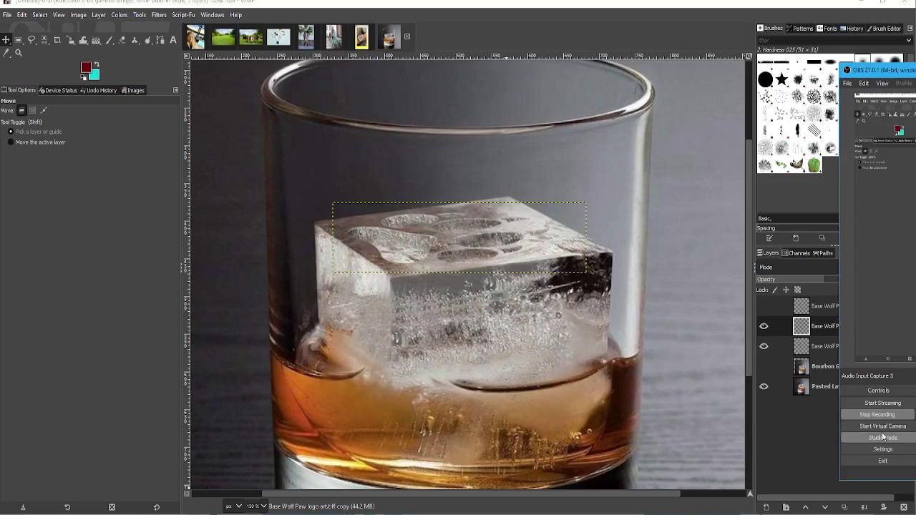